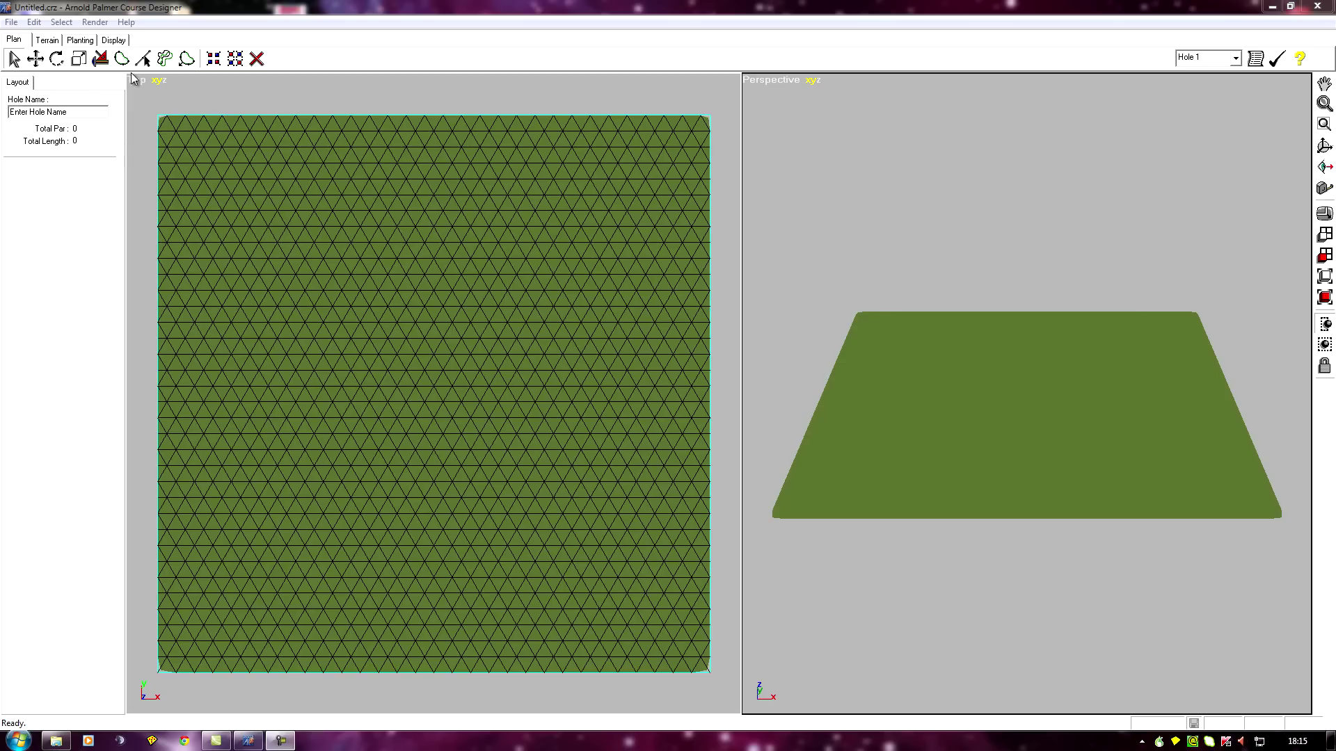
- Show the Planting objects panel
{"action": "left_click", "coordinate": [77, 42]}
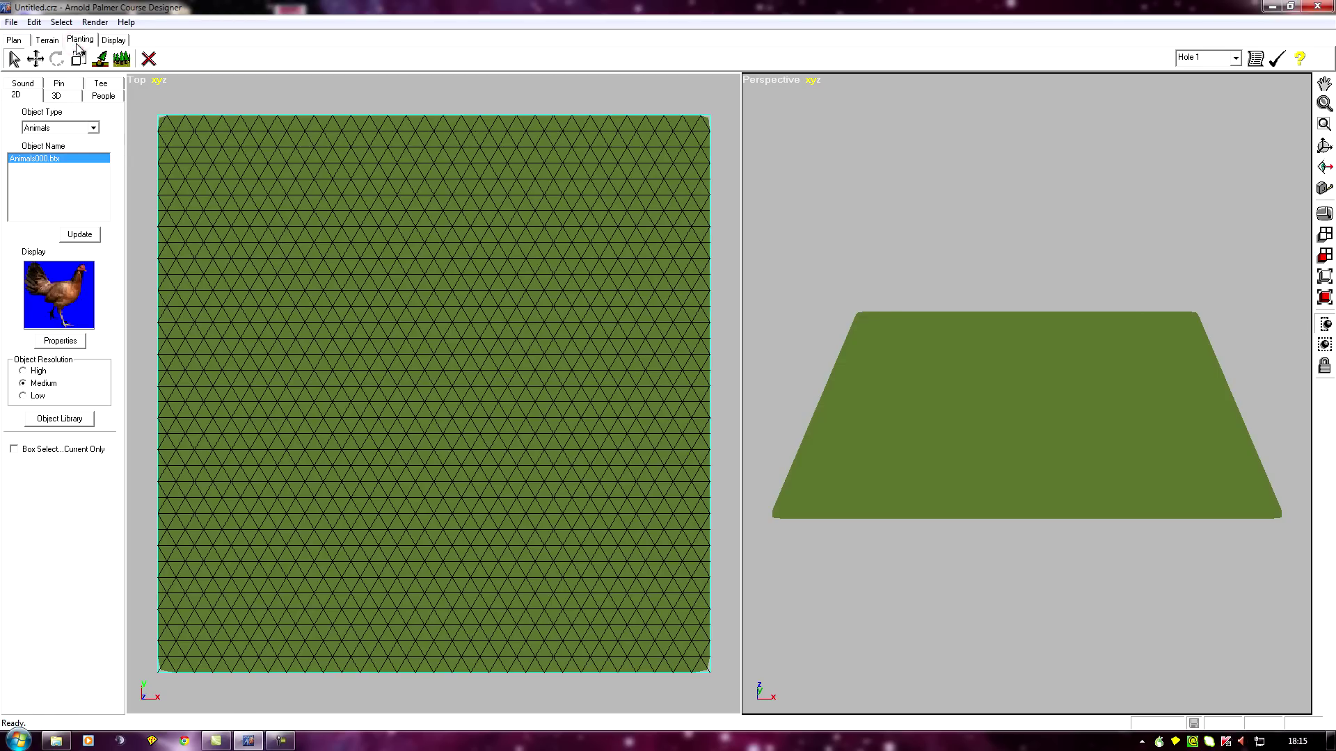
- In the Object Library, save the default planting set as 'new Default.PST'
{"action": "left_click", "coordinate": [64, 419]}
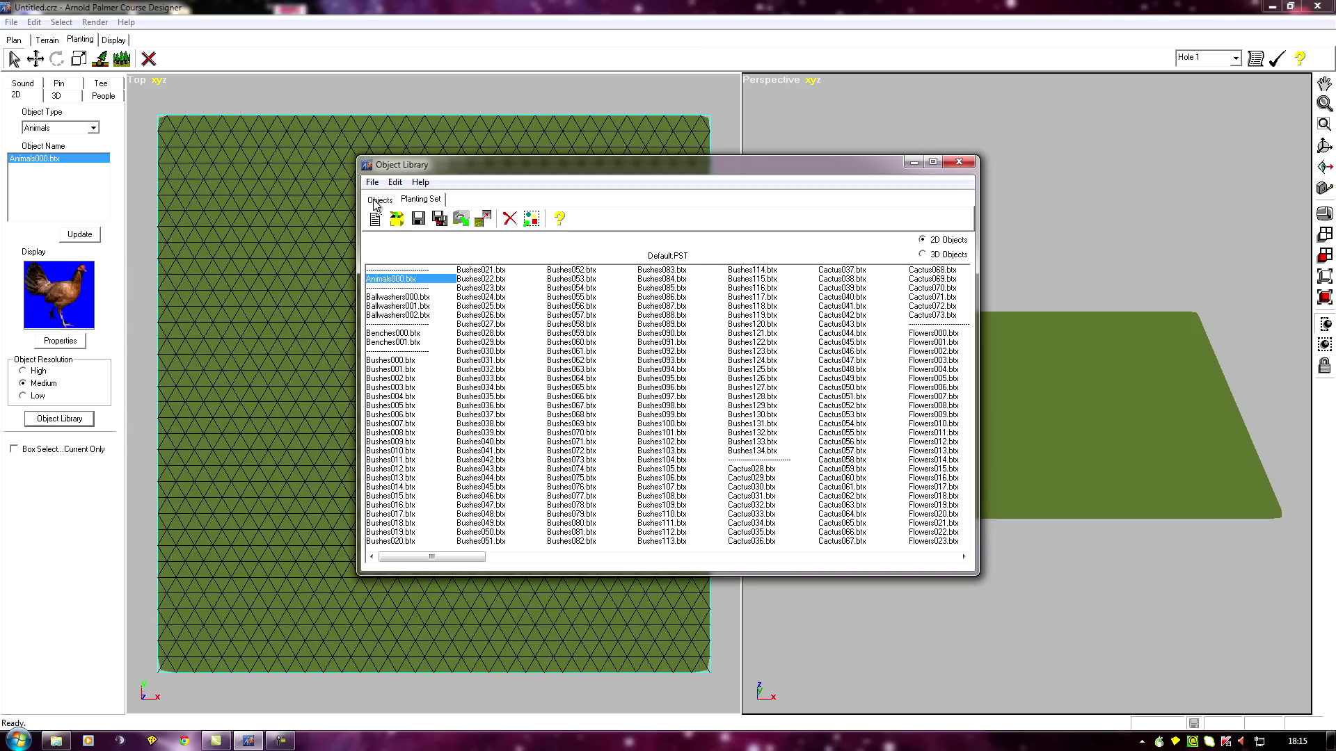
{"action": "left_click", "coordinate": [656, 261]}
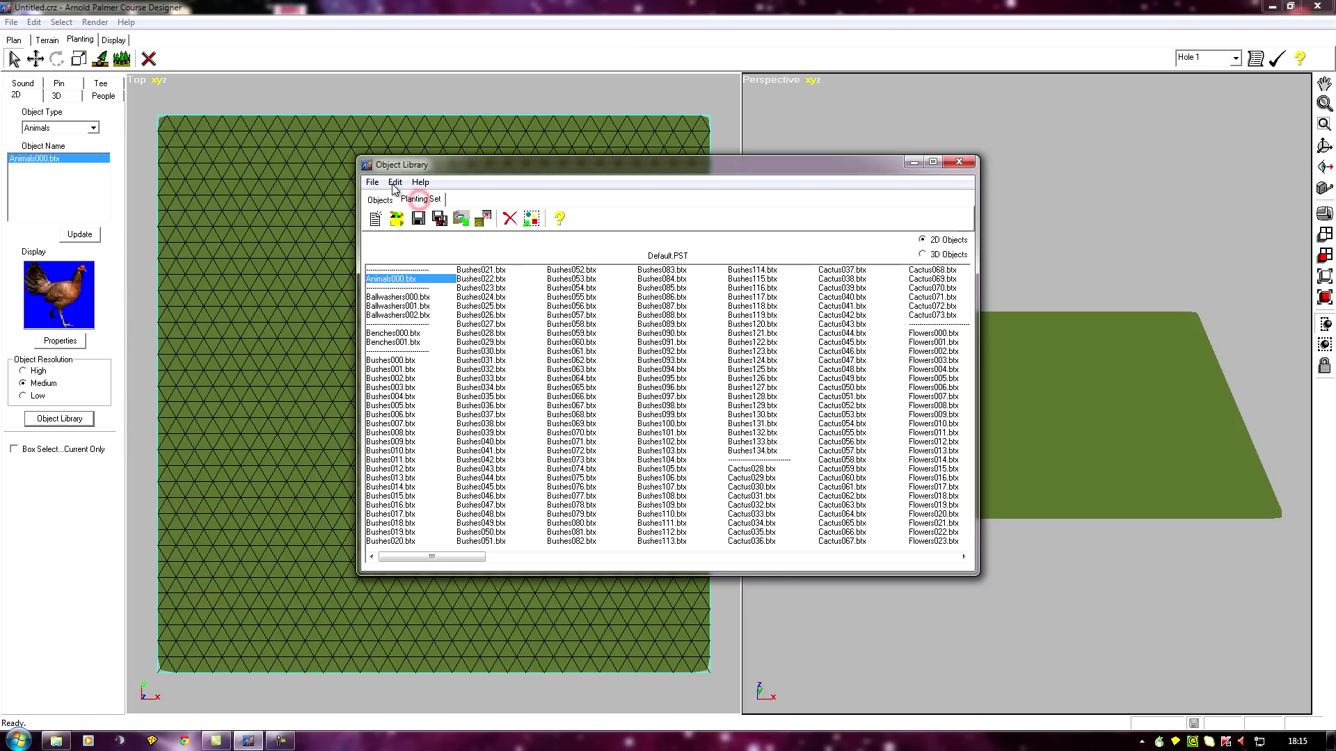
{"action": "left_click", "coordinate": [372, 182]}
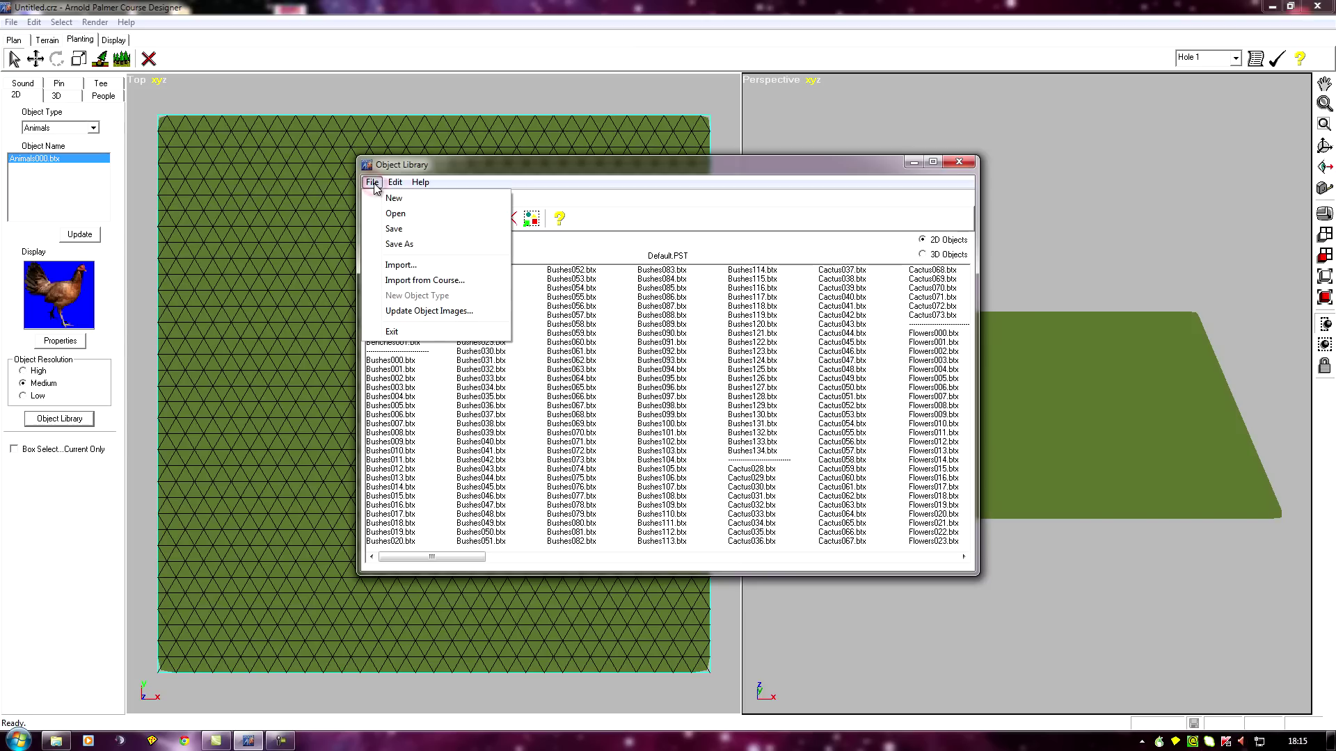
{"action": "left_click", "coordinate": [398, 245]}
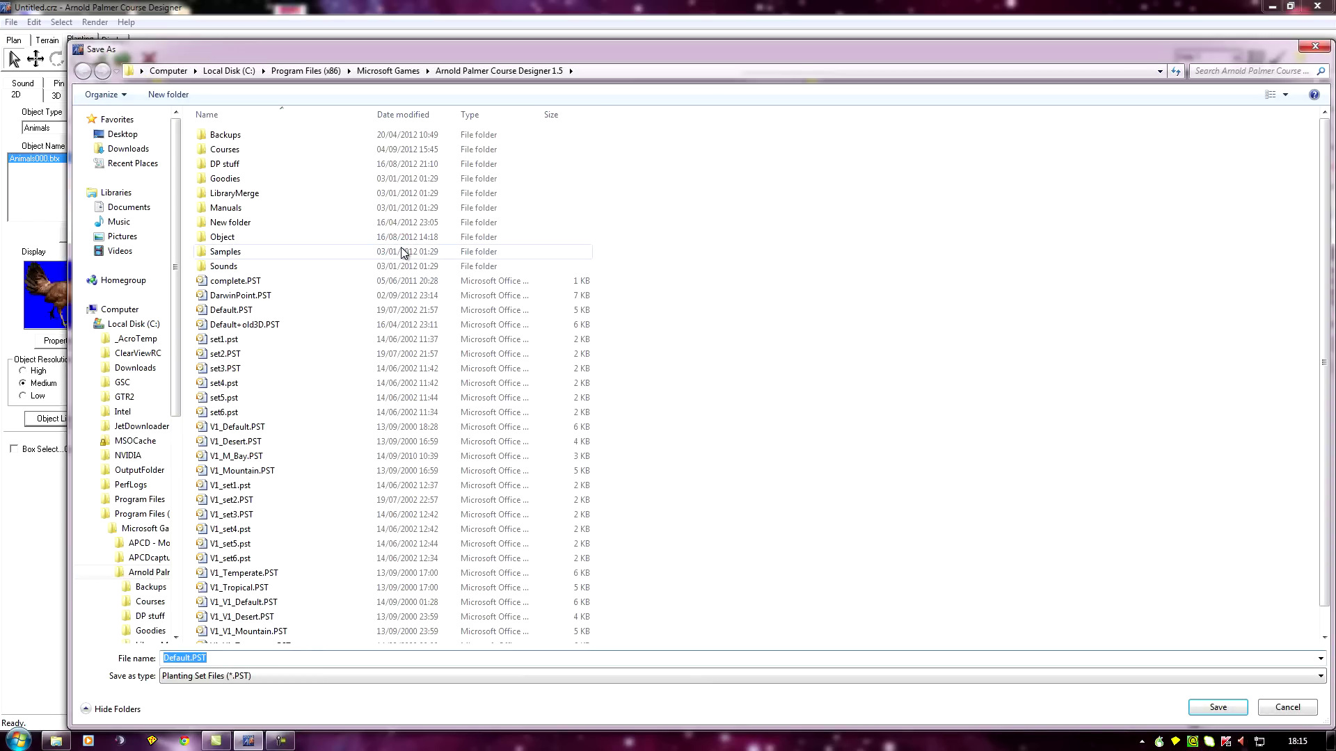
{"action": "left_click", "coordinate": [174, 655]}
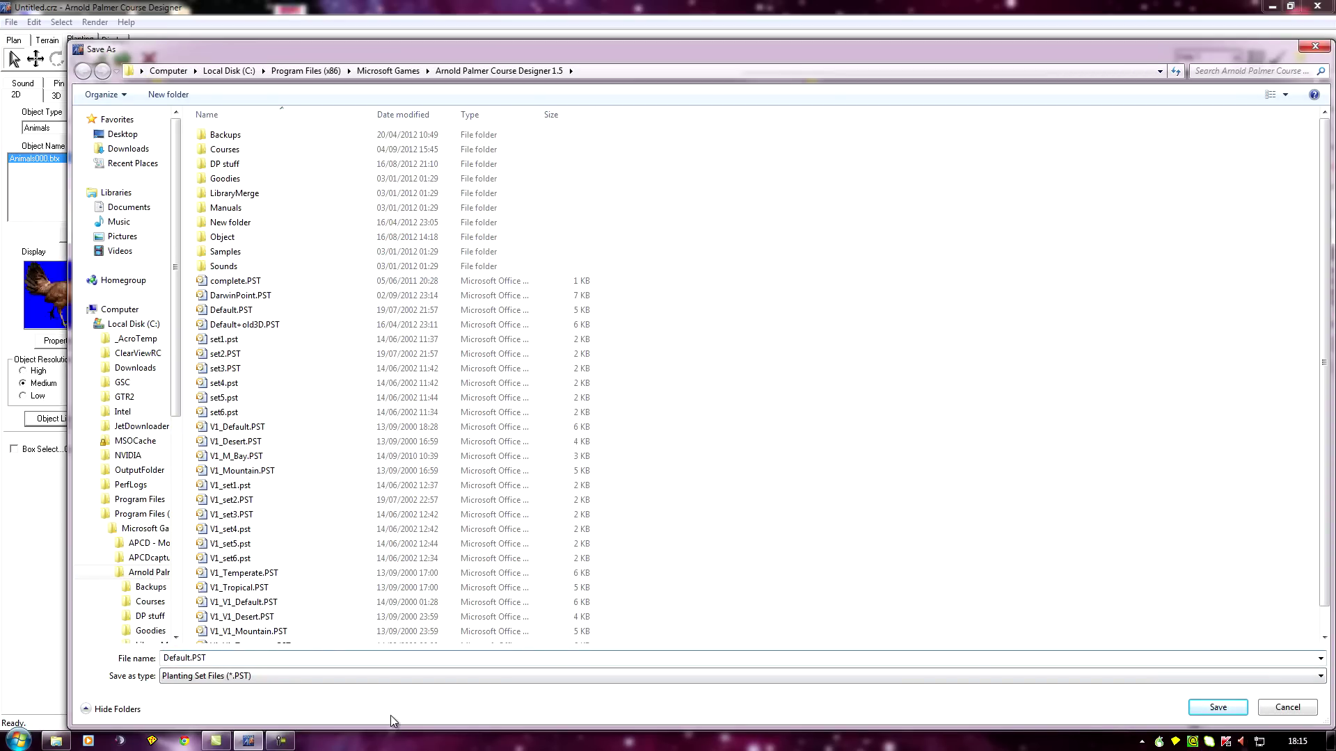
{"action": "type", "text": "new"}
{"action": "left_click", "coordinate": [1217, 708]}
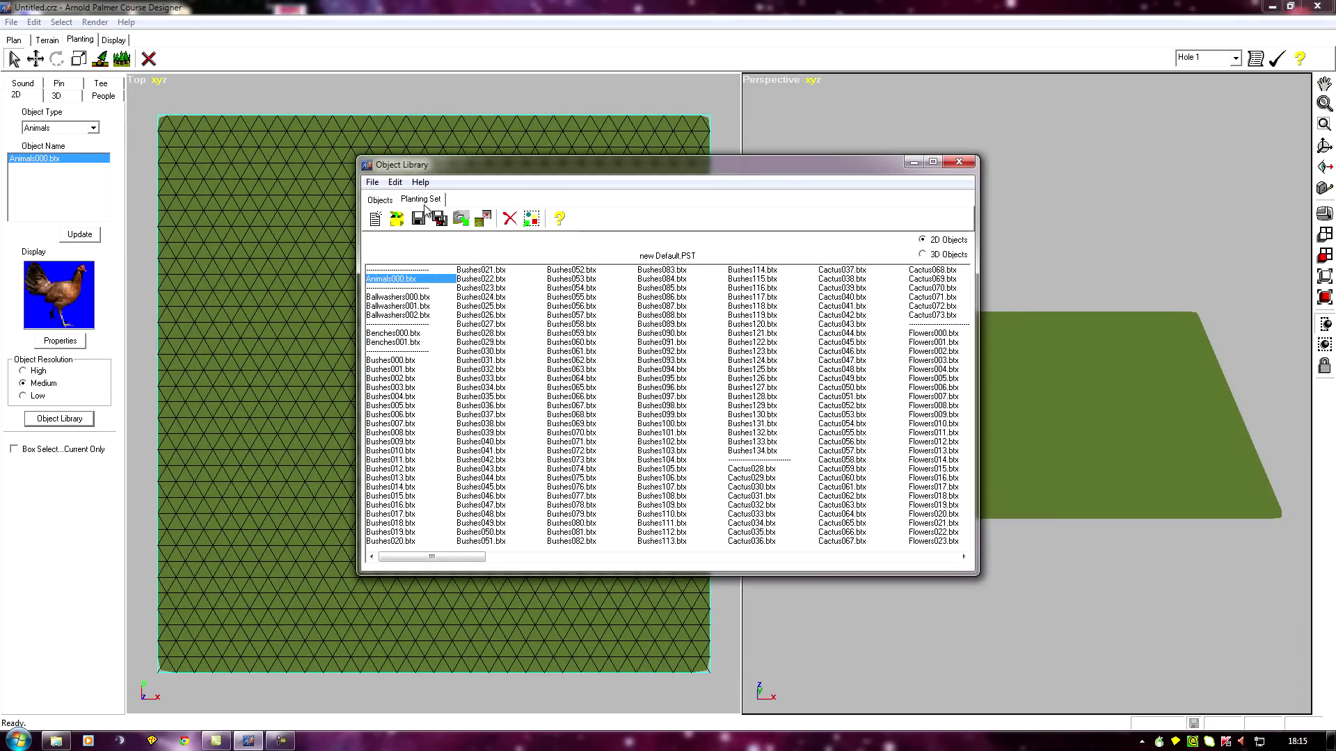
- Browse the object types list, then switch the planting set listing to 3D Objects
{"action": "left_click", "coordinate": [380, 201]}
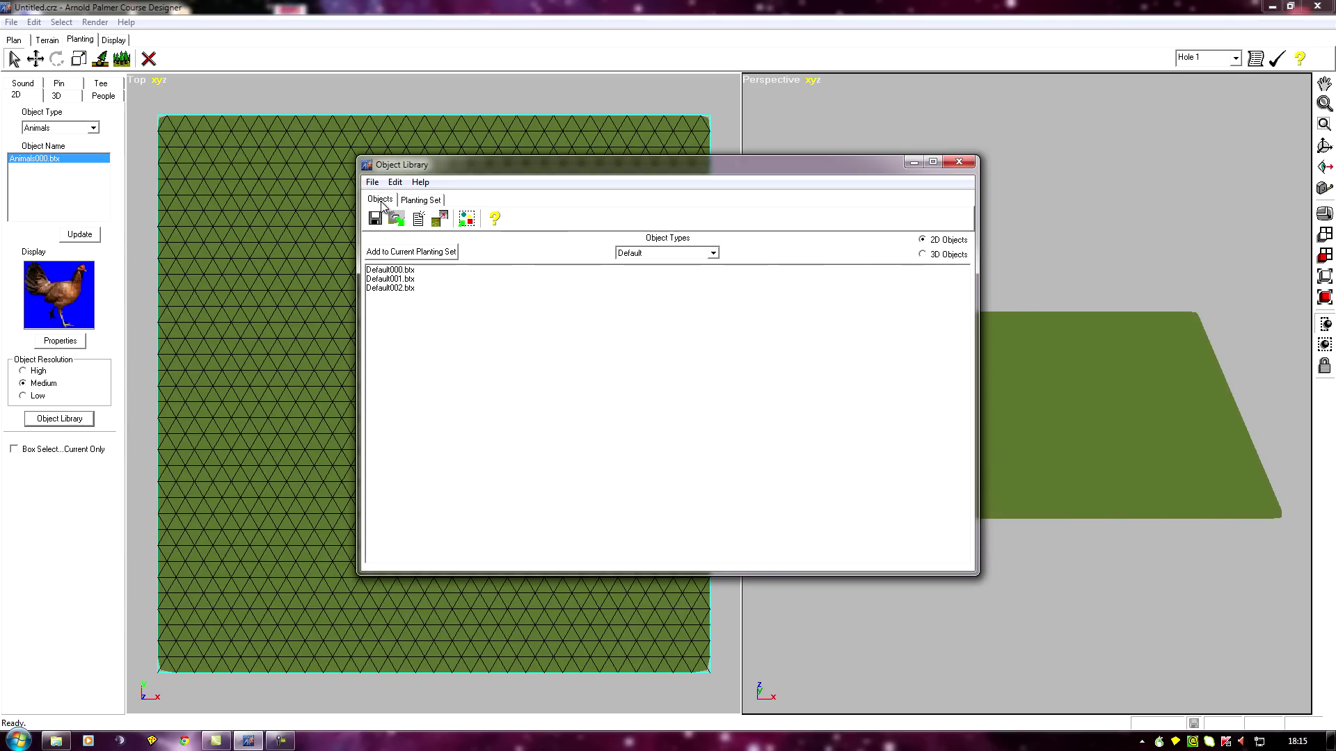
{"action": "left_click", "coordinate": [714, 254]}
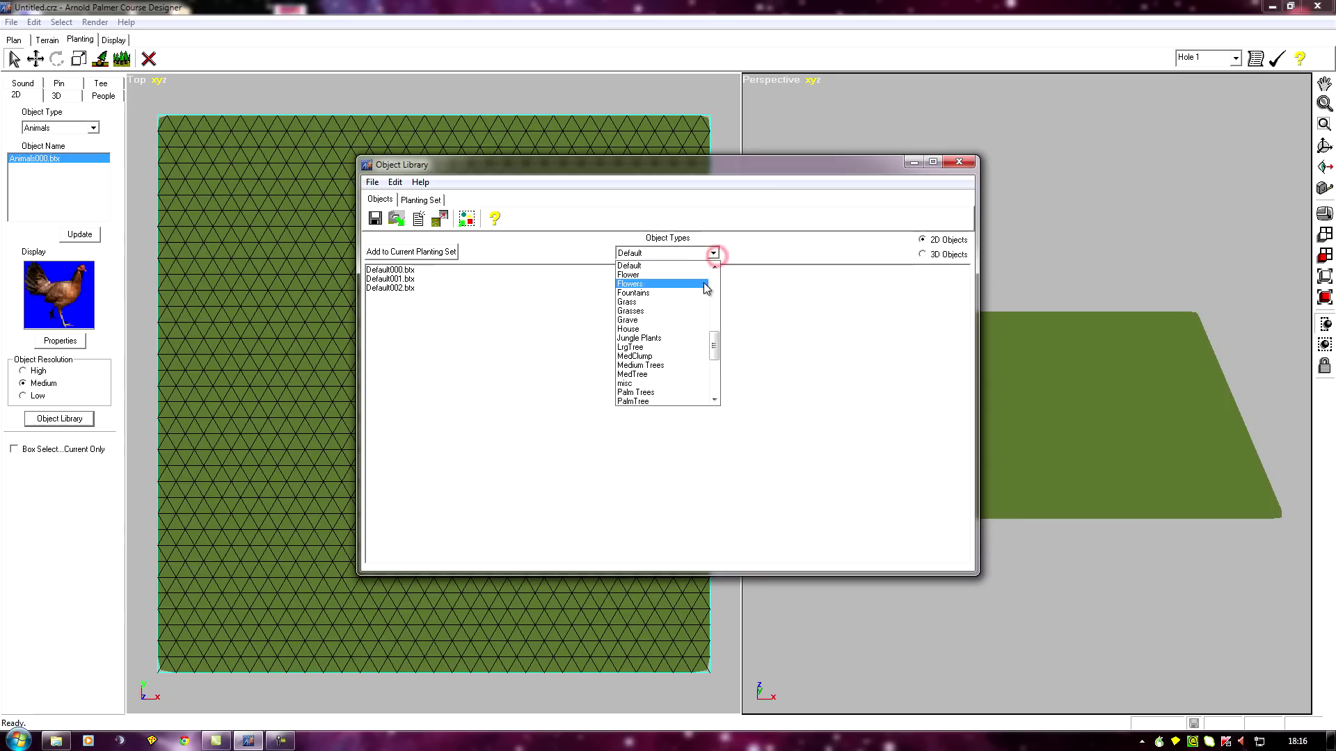
{"action": "mouse_move", "coordinate": [713, 346]}
{"action": "left_mouse_down"}
{"action": "mouse_move", "coordinate": [725, 423]}
{"action": "mouse_move", "coordinate": [728, 301]}
{"action": "left_mouse_up"}
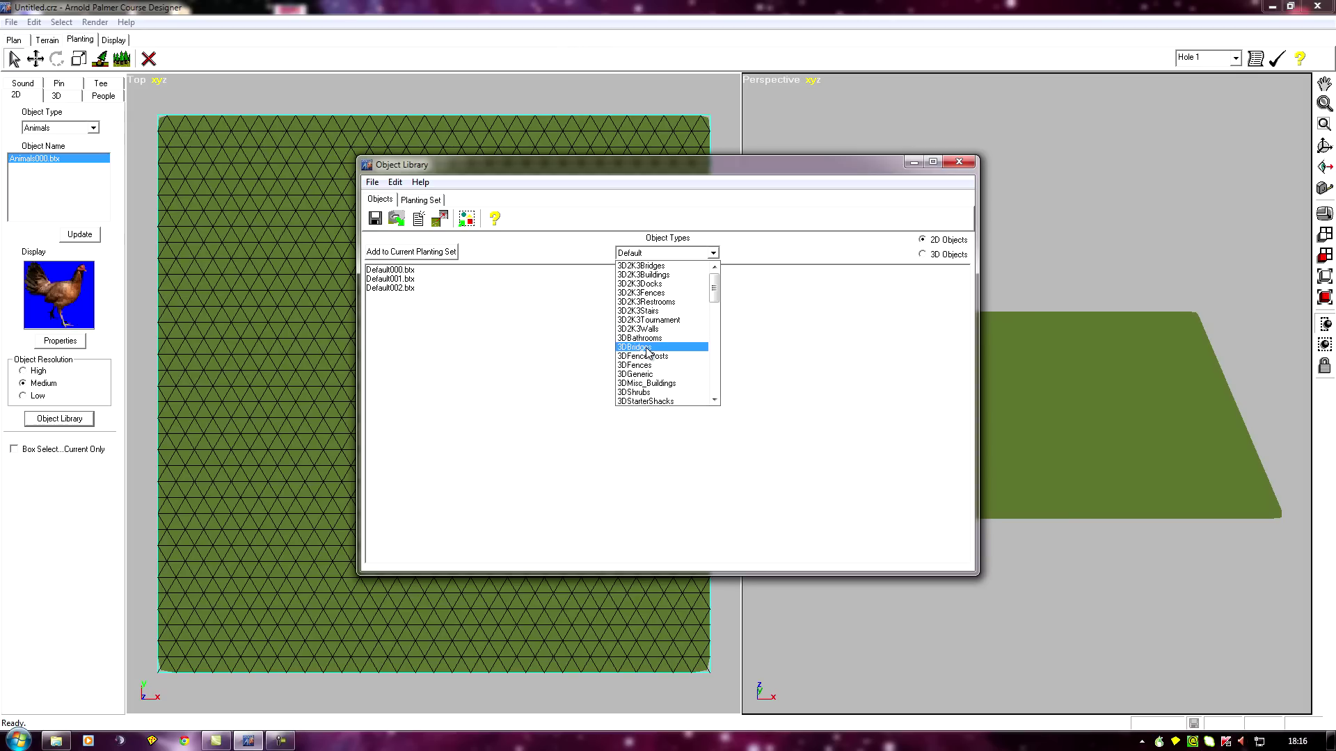
{"action": "left_click", "coordinate": [553, 241]}
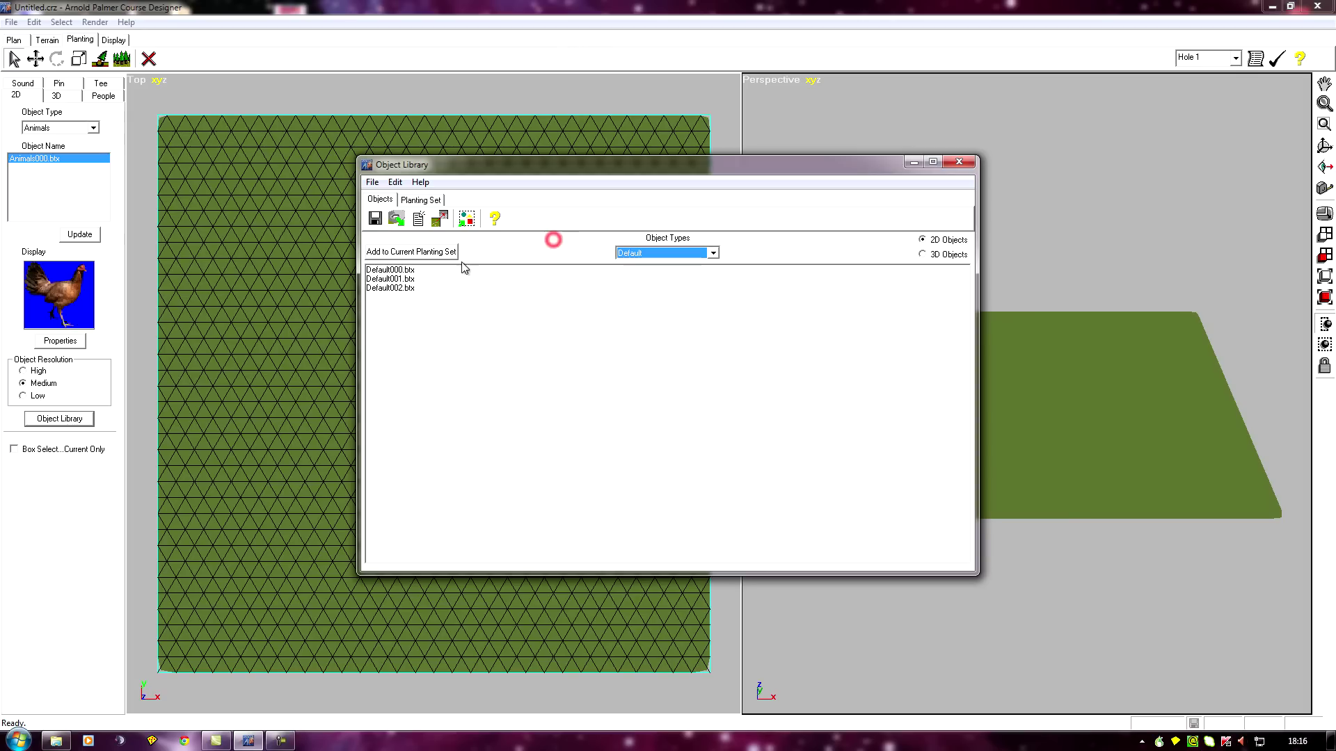
{"action": "left_click", "coordinate": [419, 200]}
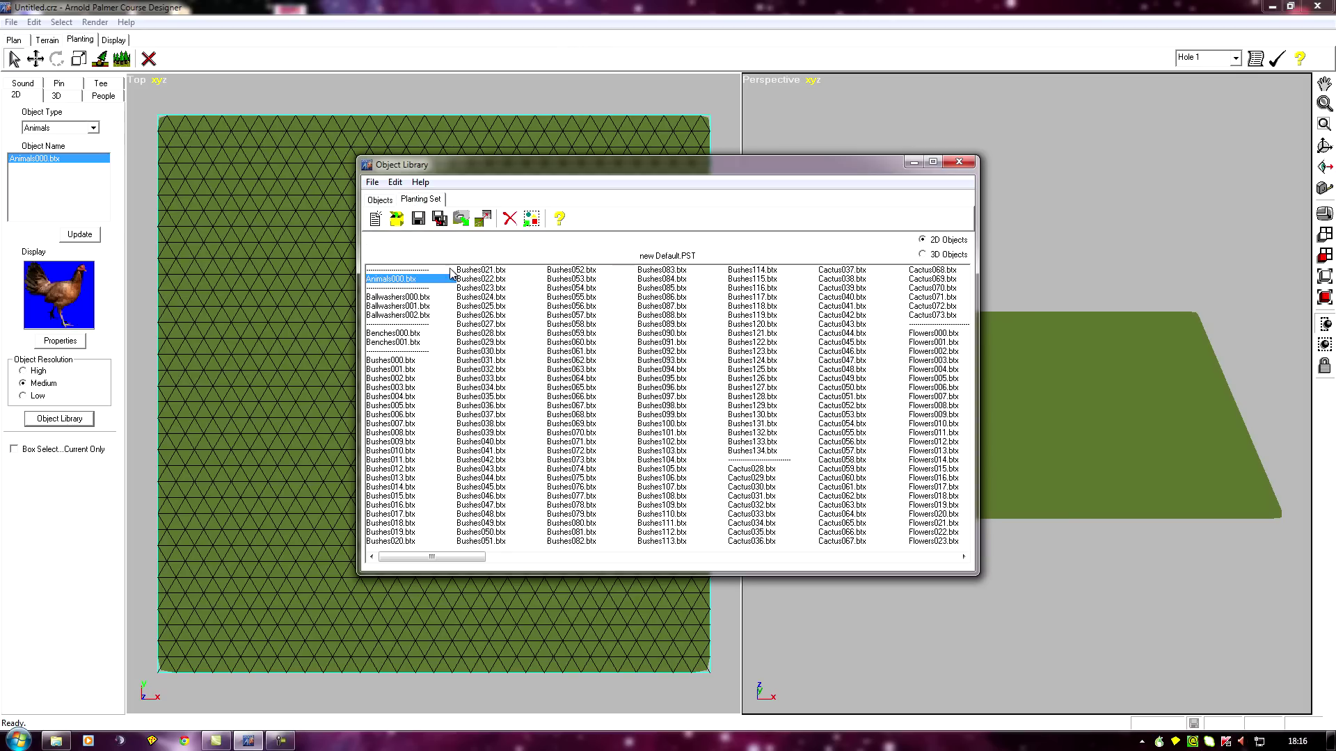
{"action": "left_click", "coordinate": [923, 255]}
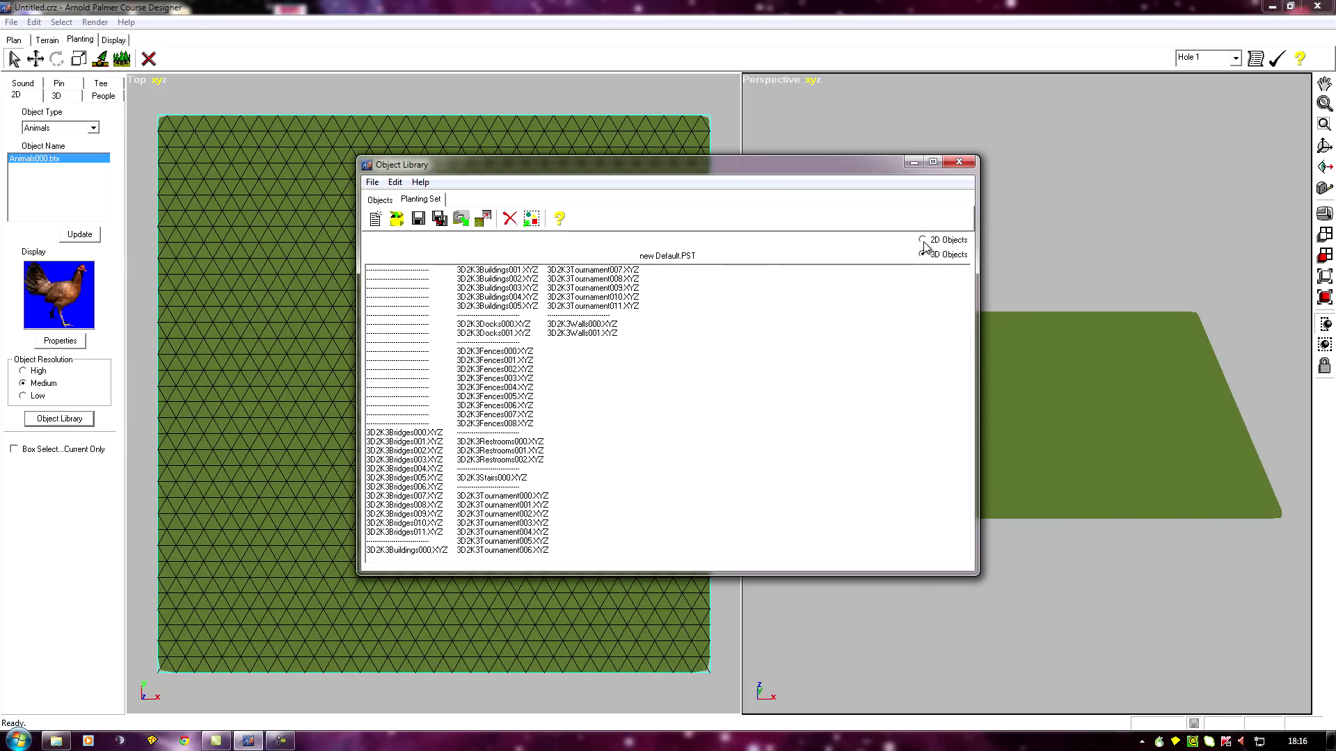
- Choose the 3DBathrooms object type in the Objects listing
{"action": "left_click", "coordinate": [380, 201]}
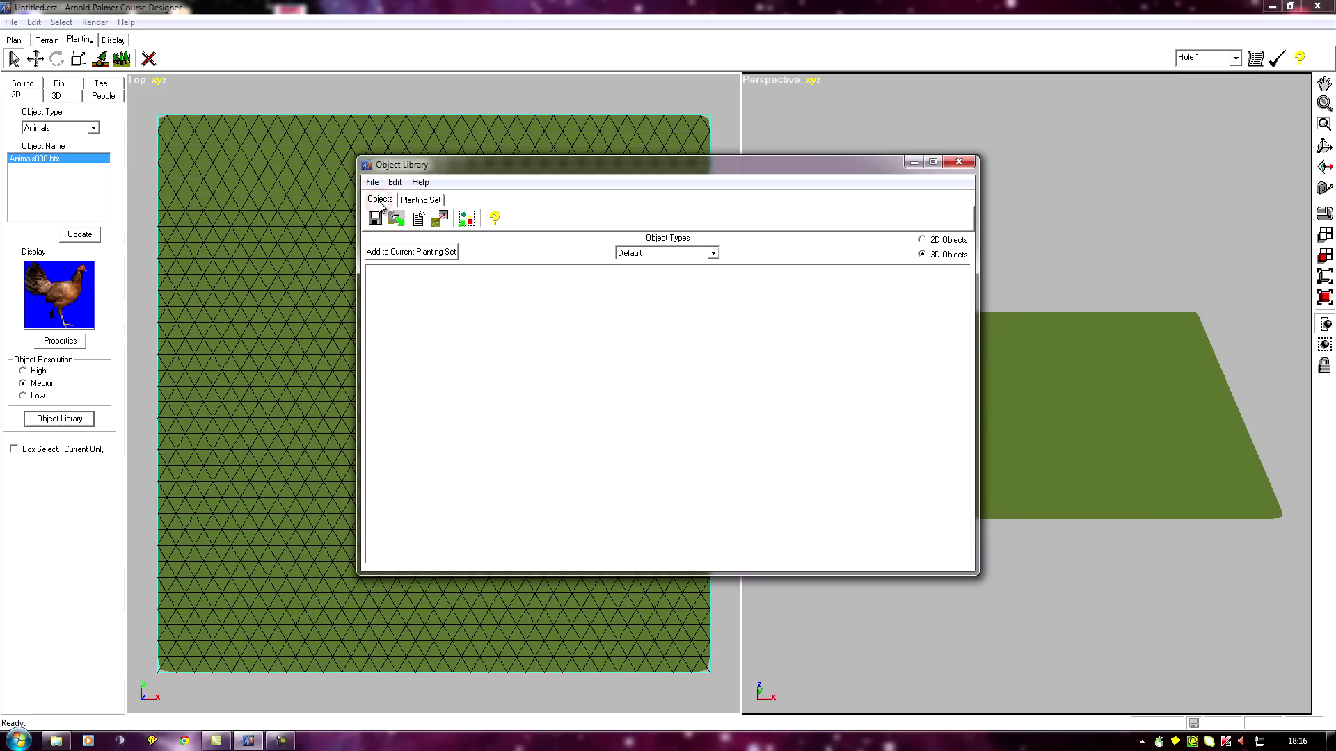
{"action": "left_click", "coordinate": [712, 253]}
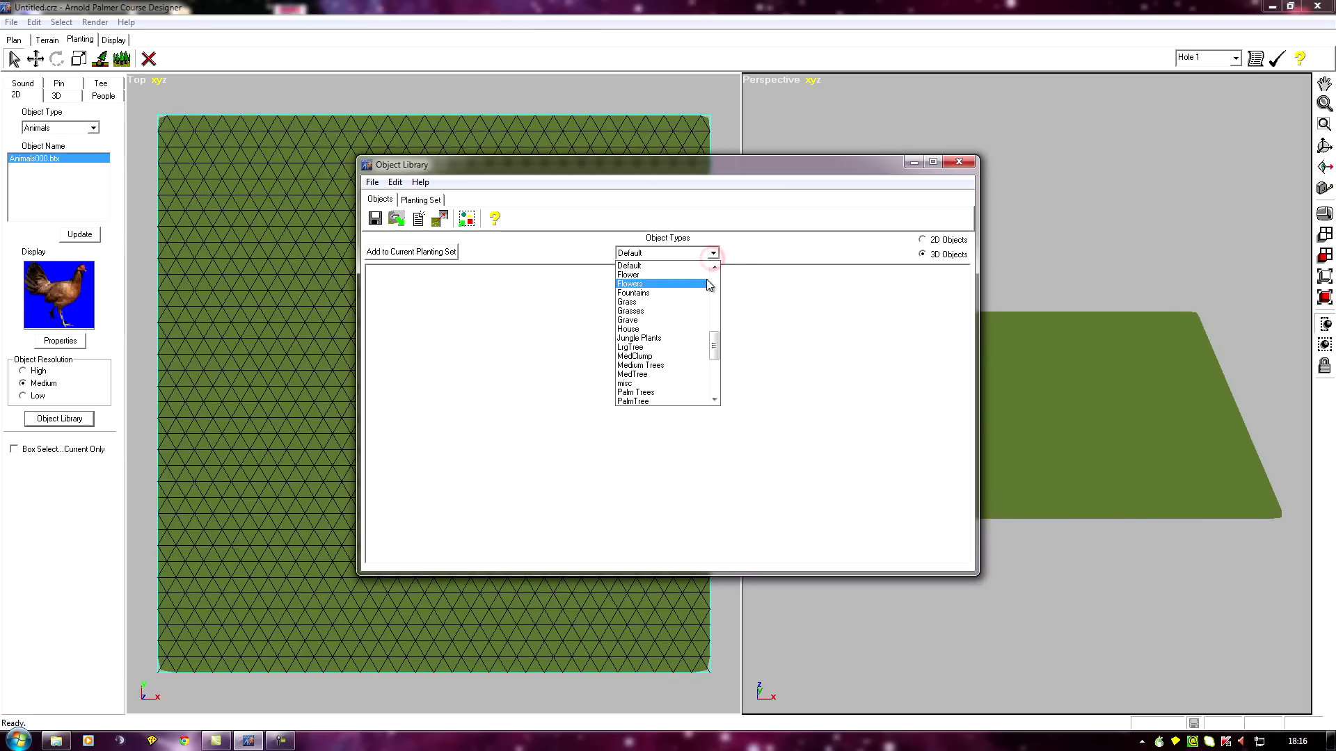
{"action": "left_click_drag", "start_coordinate": [717, 347], "coordinate": [716, 277]}
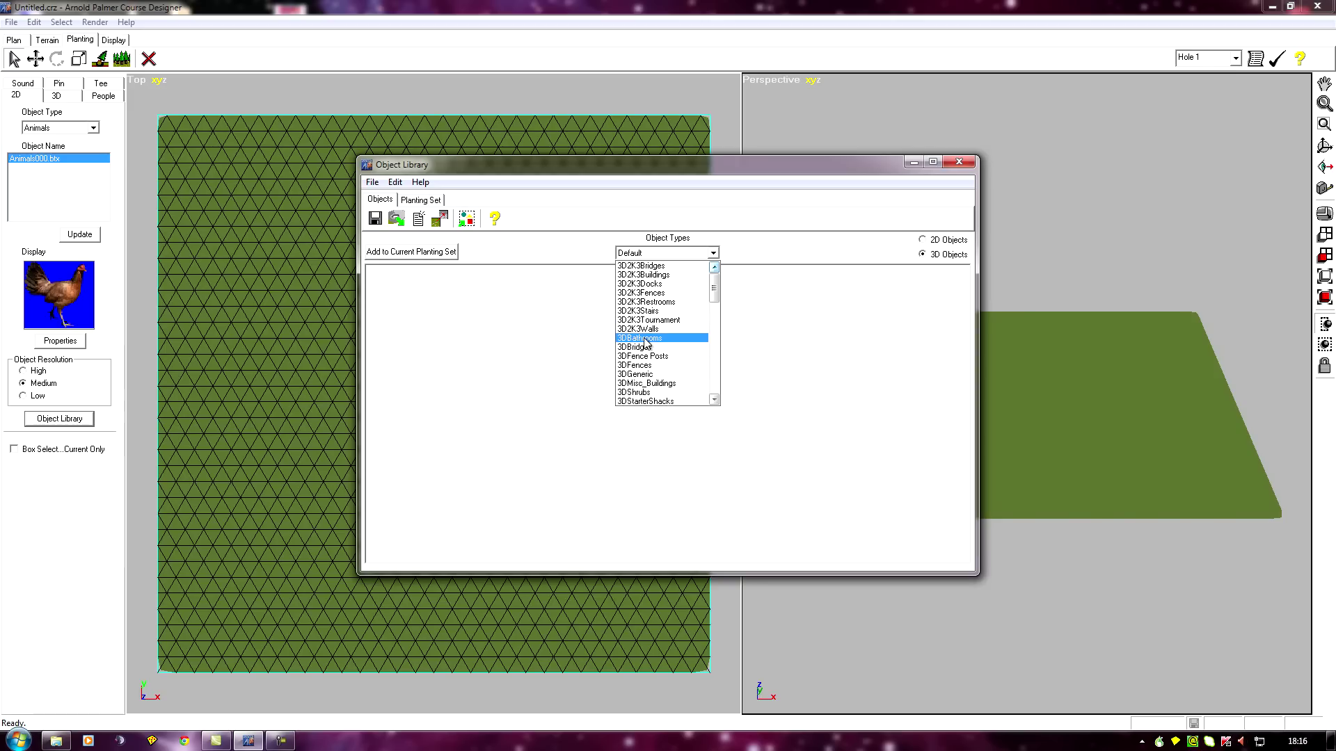
{"action": "left_click", "coordinate": [645, 338]}
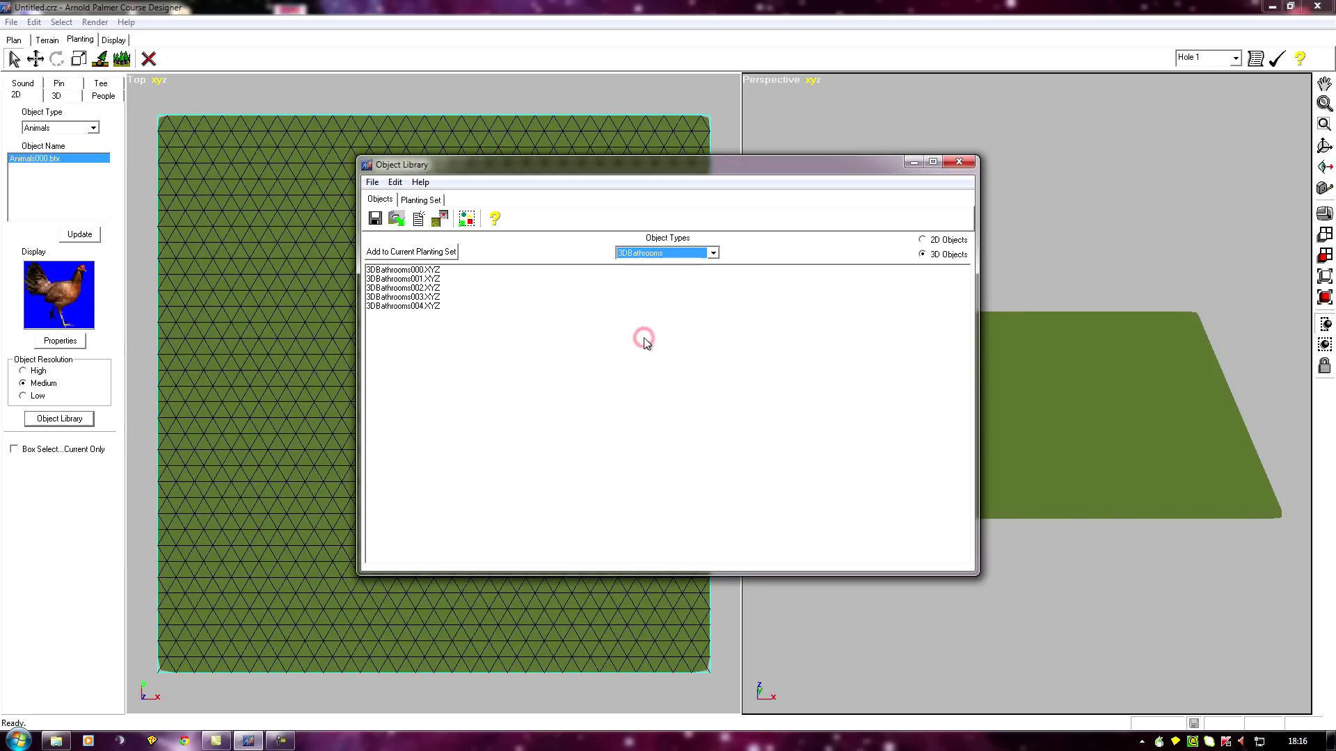
- Select all five 3DBathrooms objects and add them to the current planting set
{"action": "left_click", "coordinate": [396, 271]}
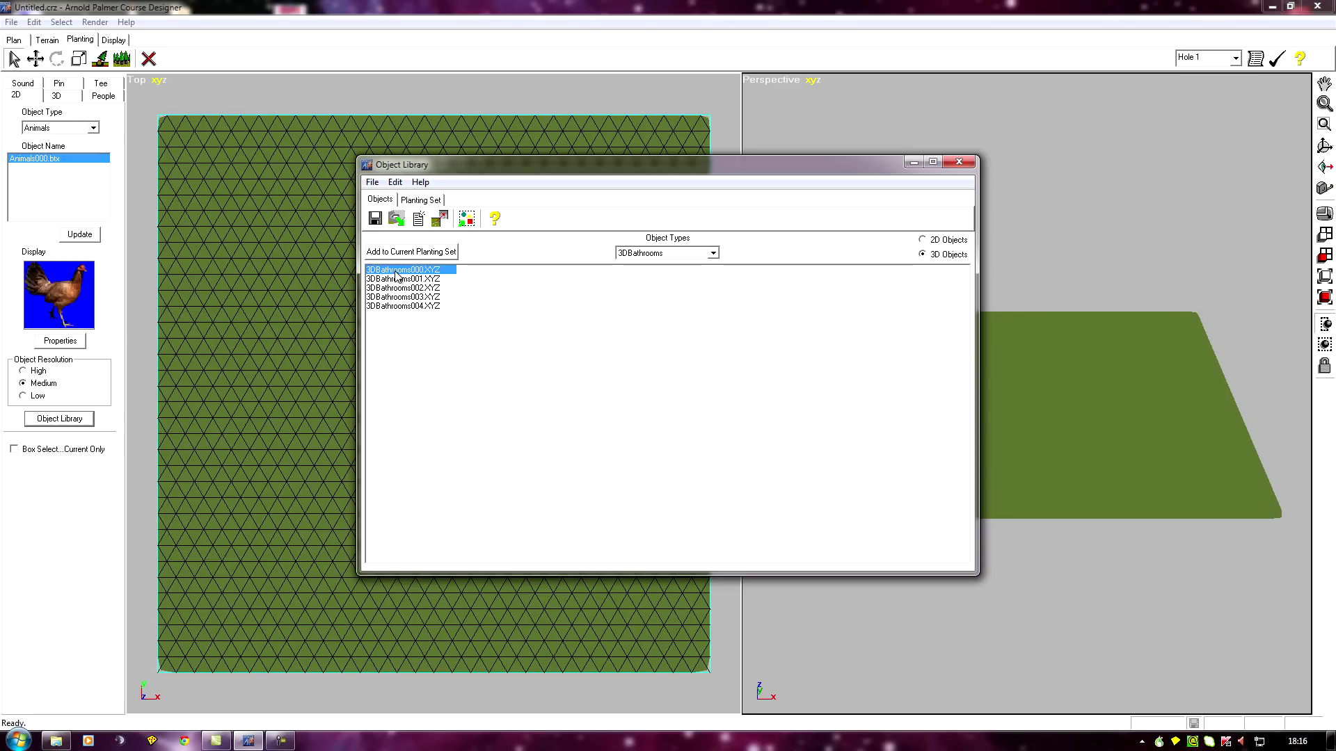
{"action": "left_click", "coordinate": [394, 305], "text": "shift"}
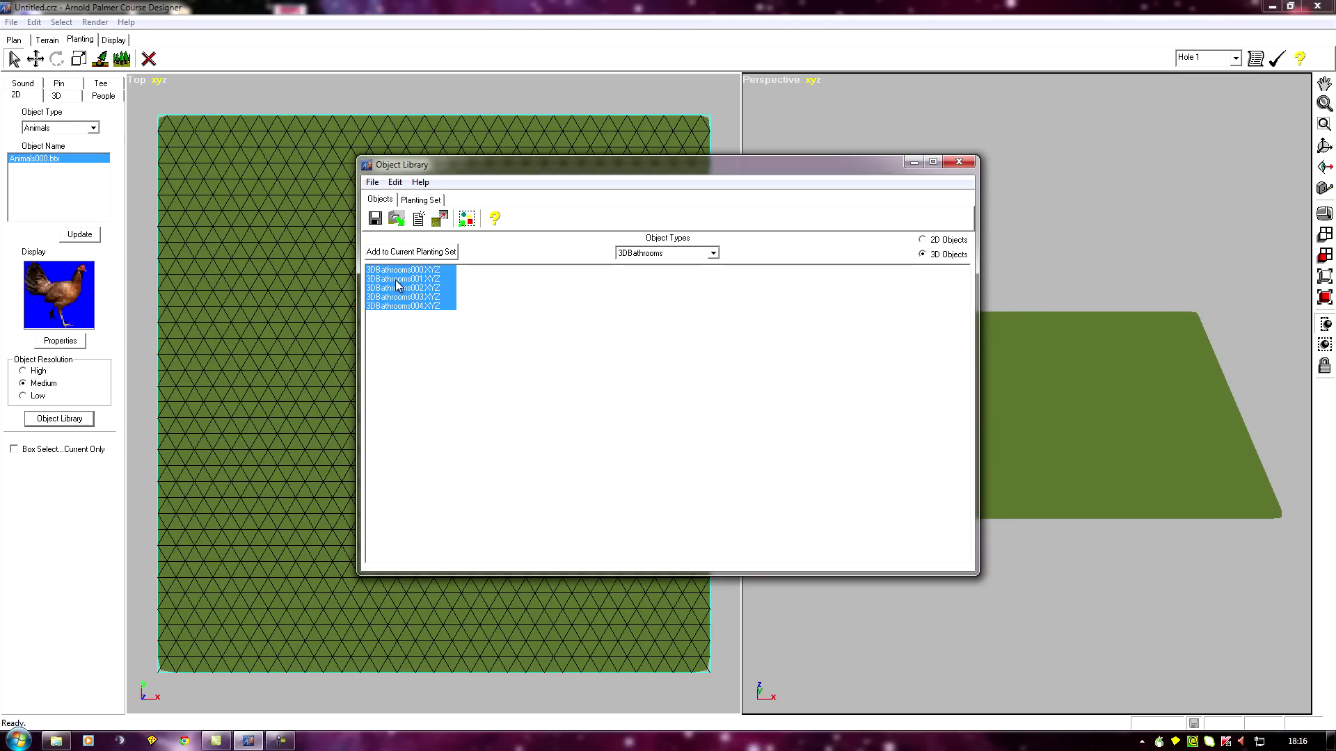
{"action": "left_click", "coordinate": [395, 279]}
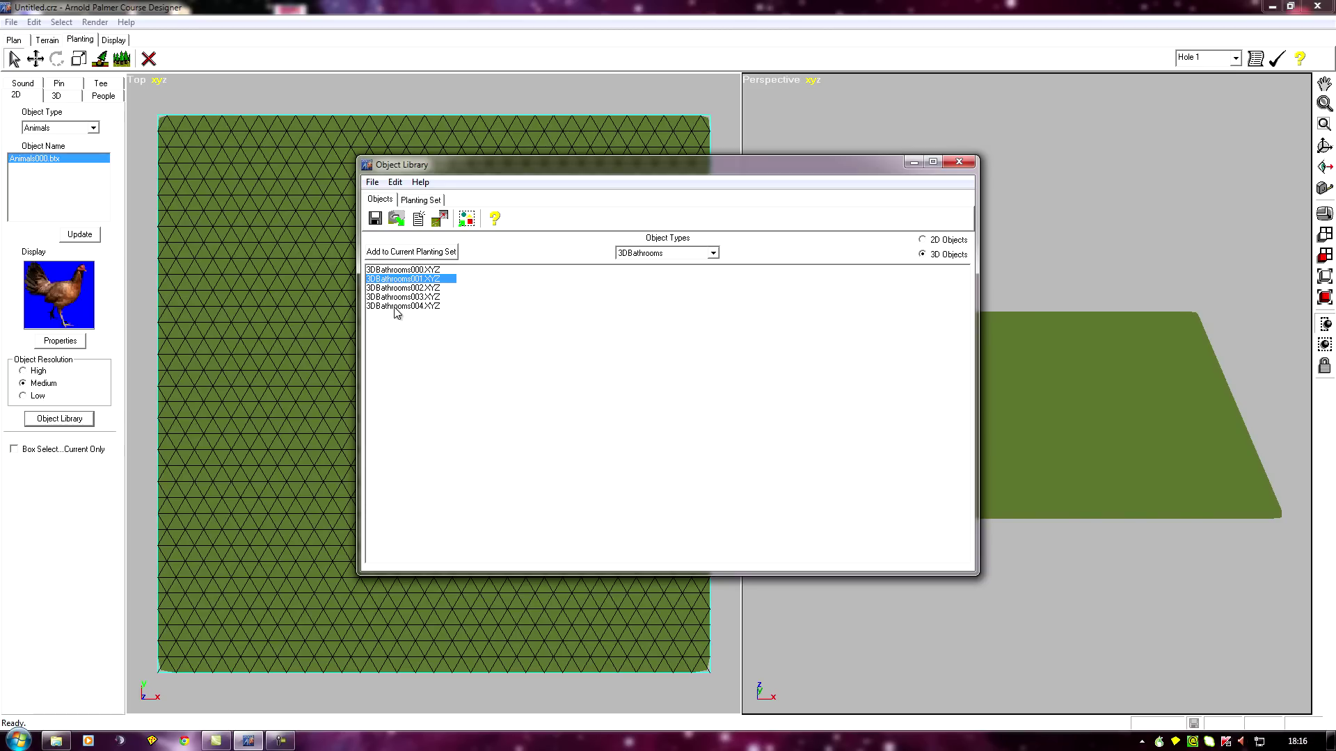
{"action": "left_click", "coordinate": [398, 297], "text": "ctrl"}
{"action": "left_click", "coordinate": [400, 306], "text": "ctrl"}
{"action": "left_click", "coordinate": [395, 270], "text": "ctrl"}
{"action": "left_click", "coordinate": [393, 272]}
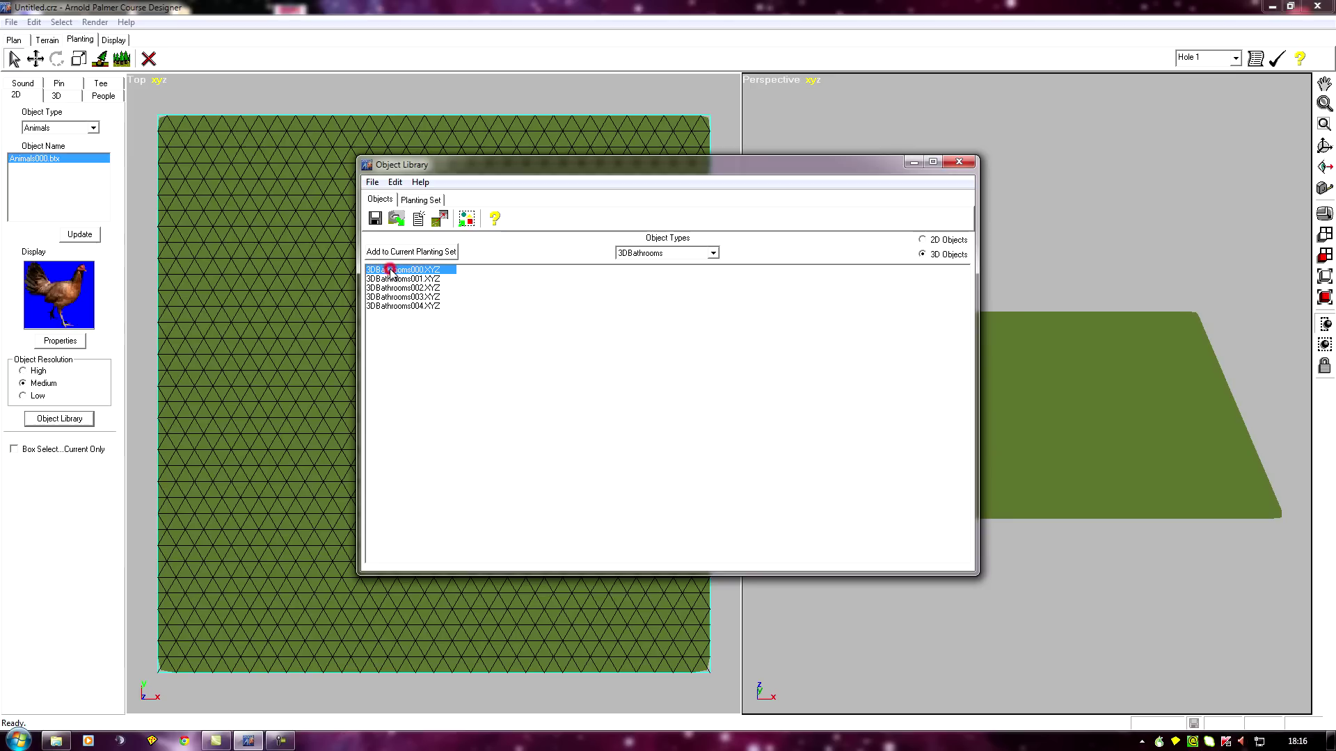
{"action": "left_click", "coordinate": [394, 308], "text": "shift"}
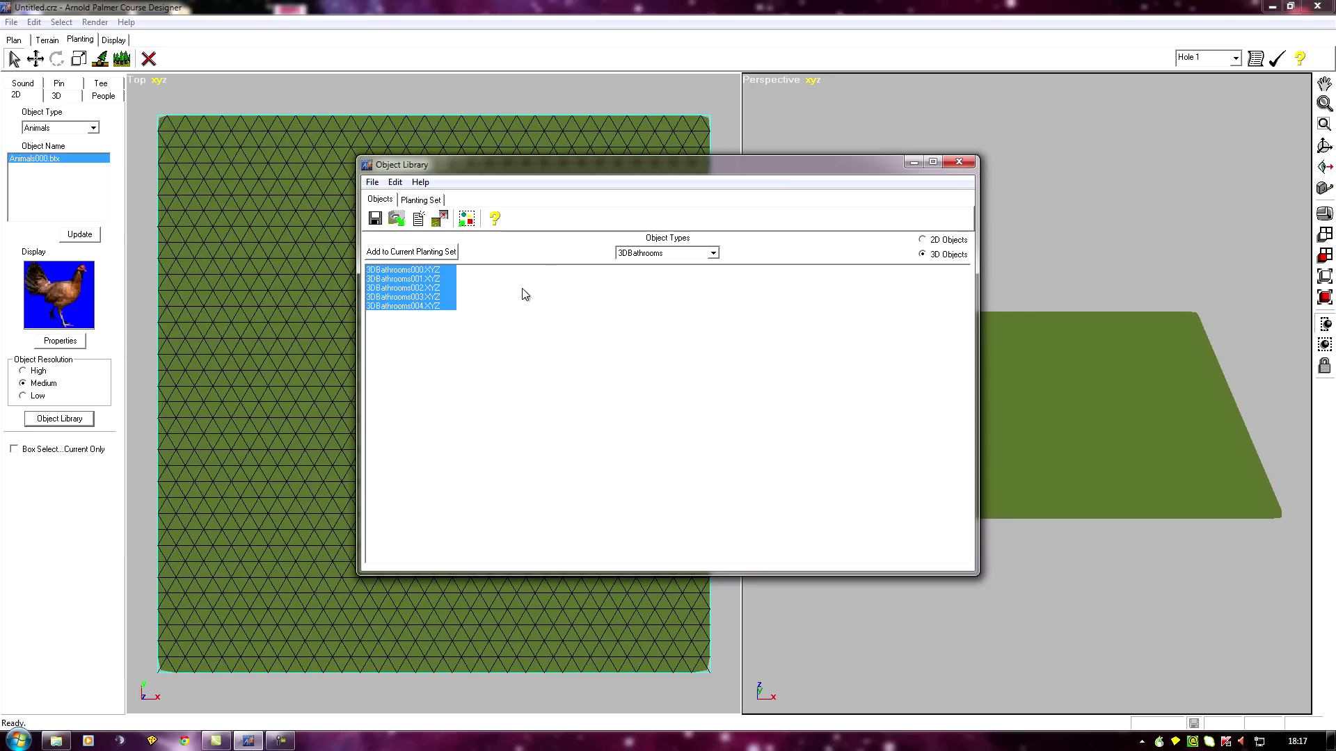
{"action": "left_click", "coordinate": [405, 252]}
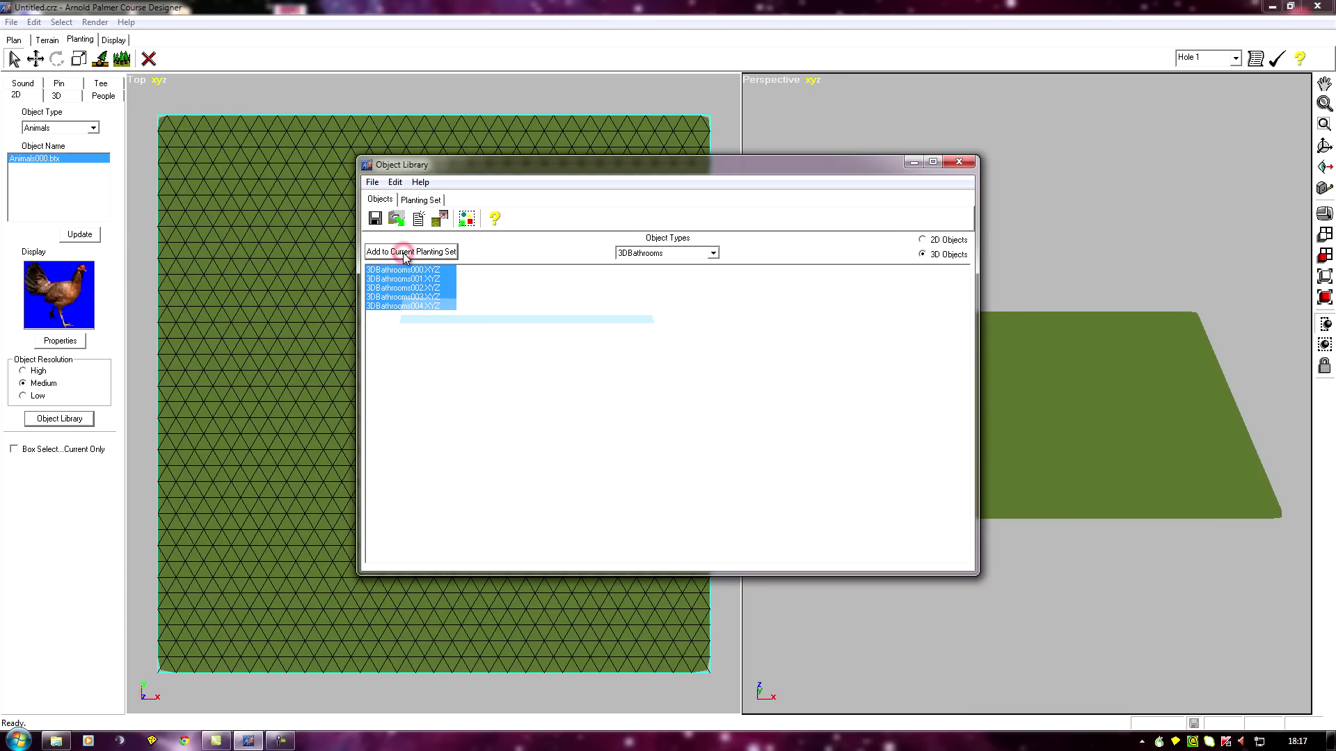
- Add all 13 3DBridges objects to the planting set and close the Object Library
{"action": "left_click", "coordinate": [713, 252]}
{"action": "left_click", "coordinate": [641, 275]}
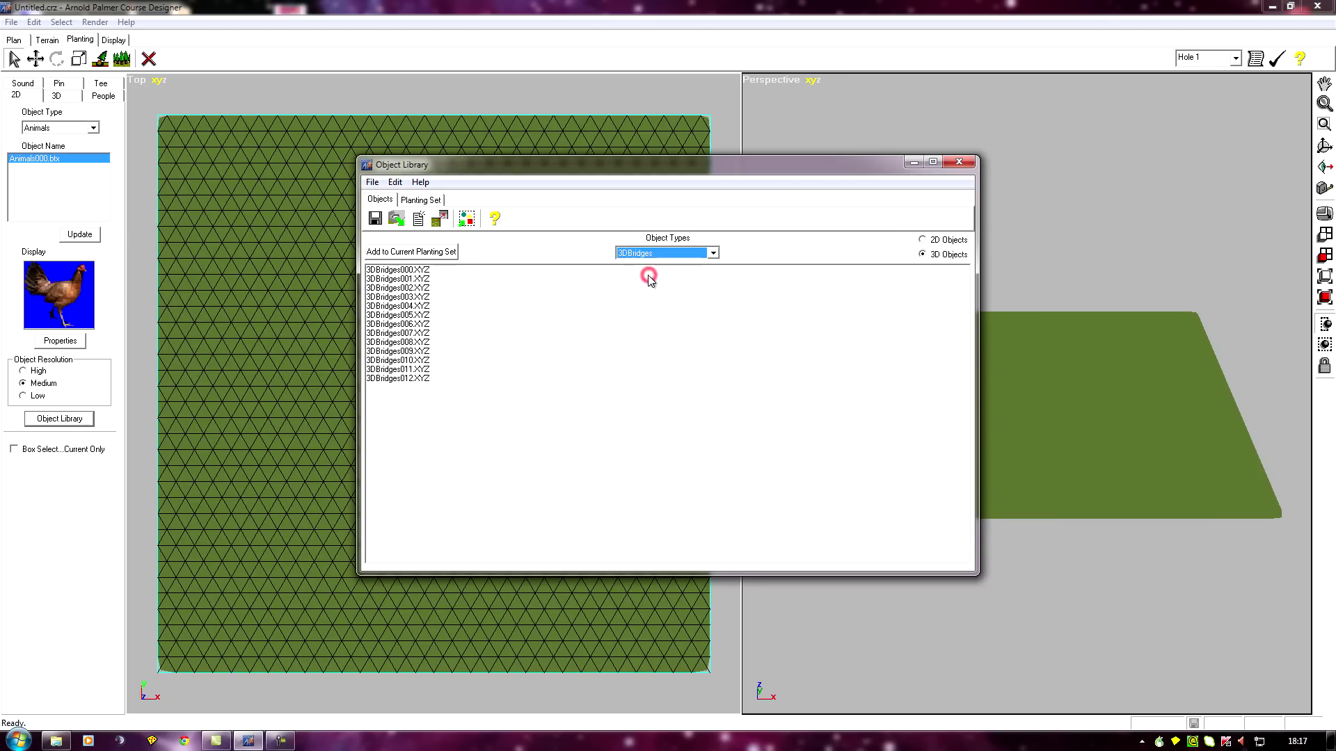
{"action": "left_click", "coordinate": [393, 271]}
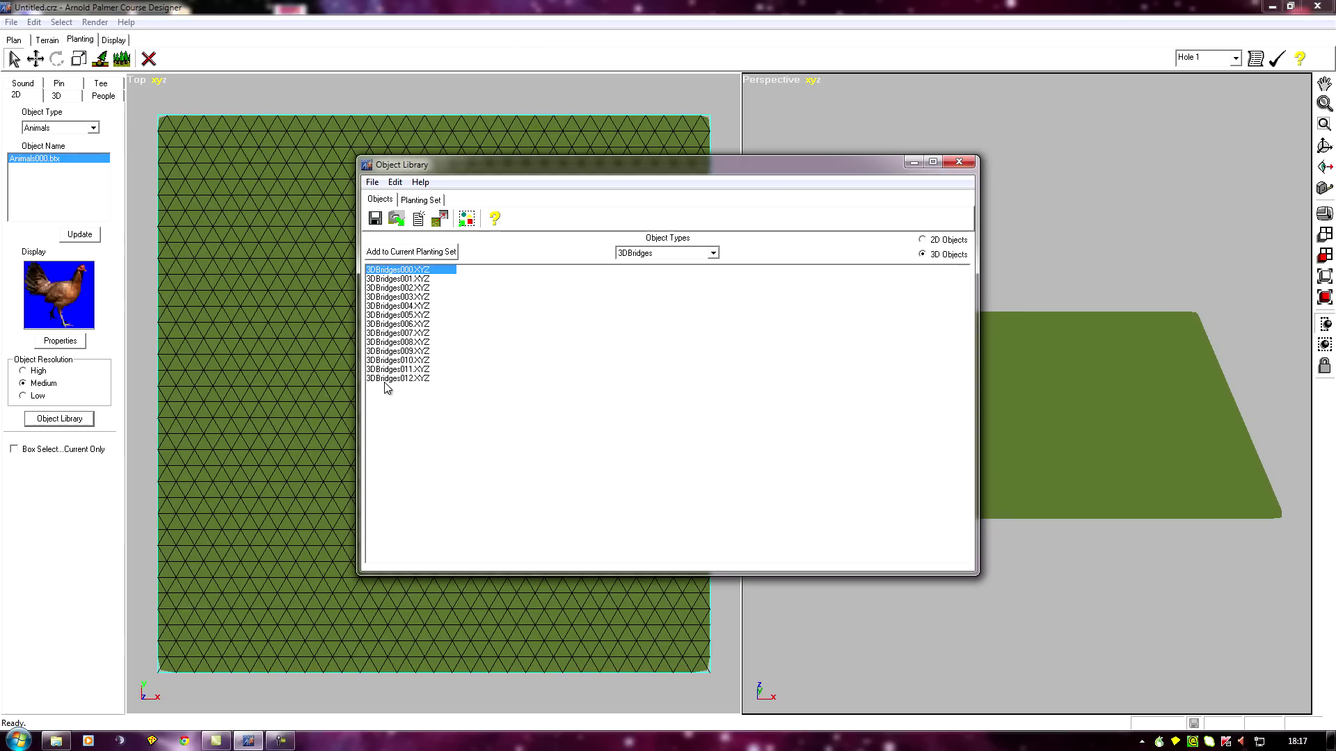
{"action": "left_click", "coordinate": [386, 378], "text": "shift"}
{"action": "left_click", "coordinate": [410, 252]}
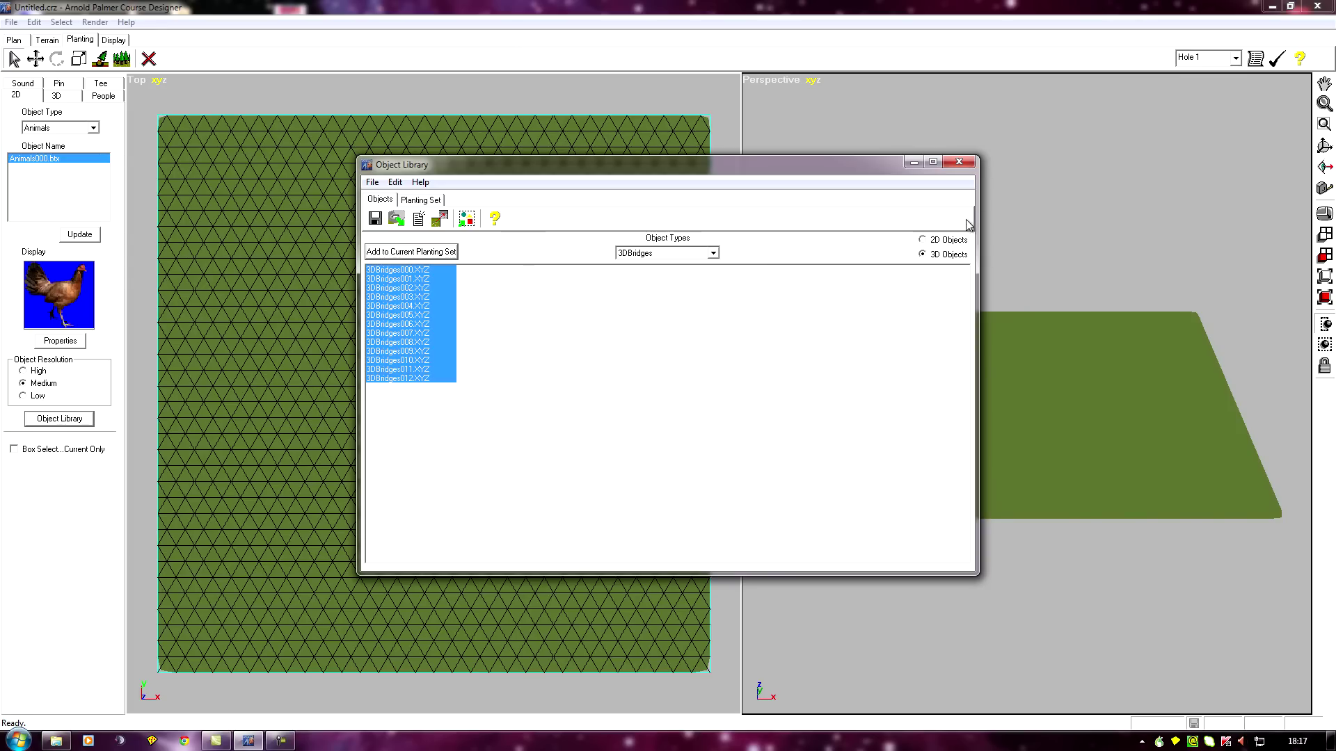
{"action": "left_click", "coordinate": [958, 166]}
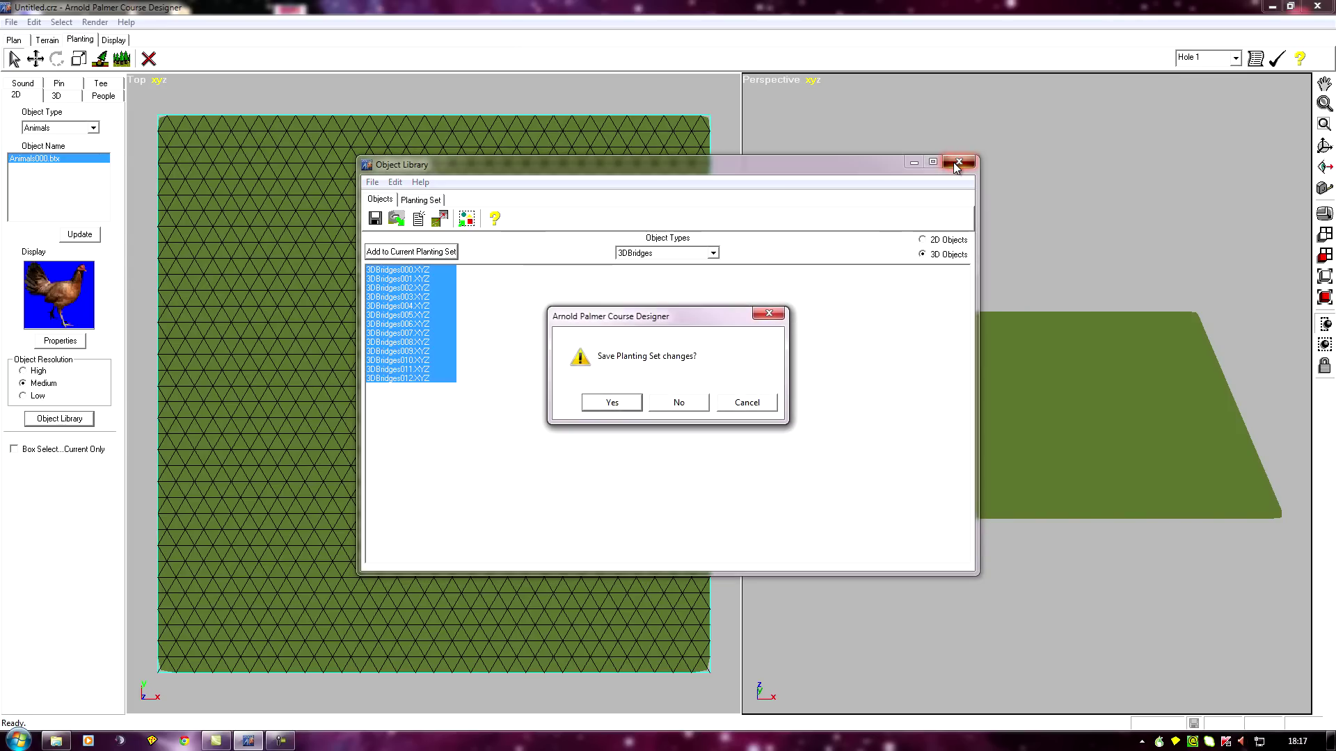
- Save the planting set changes and show the 3DBathrooms group on the panel's 3D list
{"action": "left_click", "coordinate": [625, 403]}
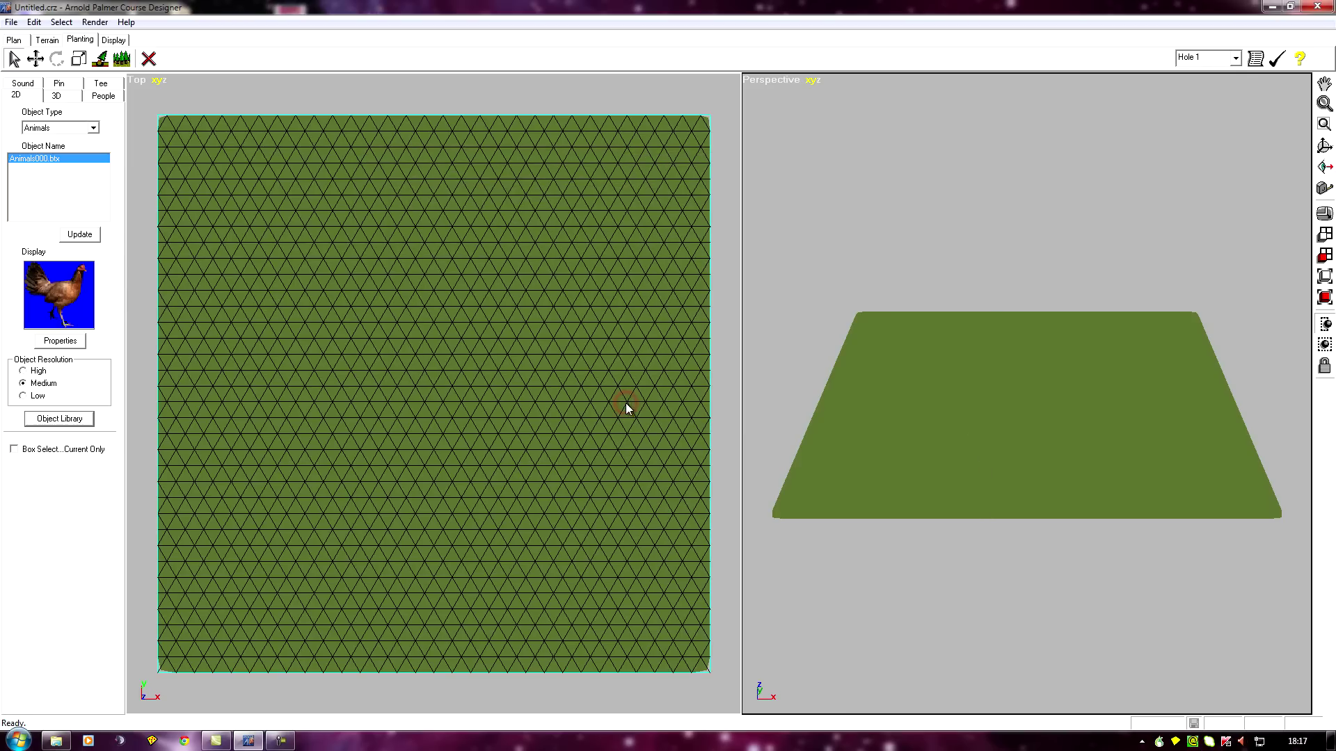
{"action": "left_click", "coordinate": [63, 97]}
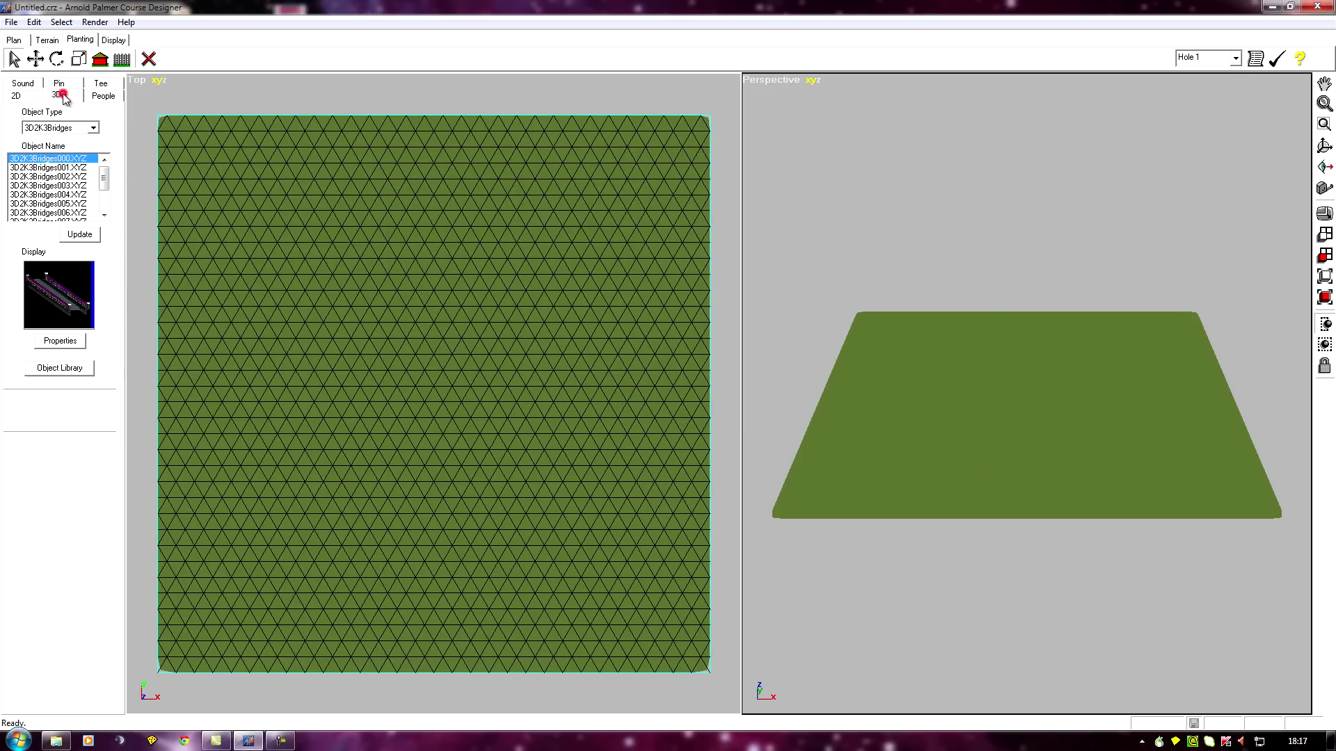
{"action": "left_click", "coordinate": [94, 128]}
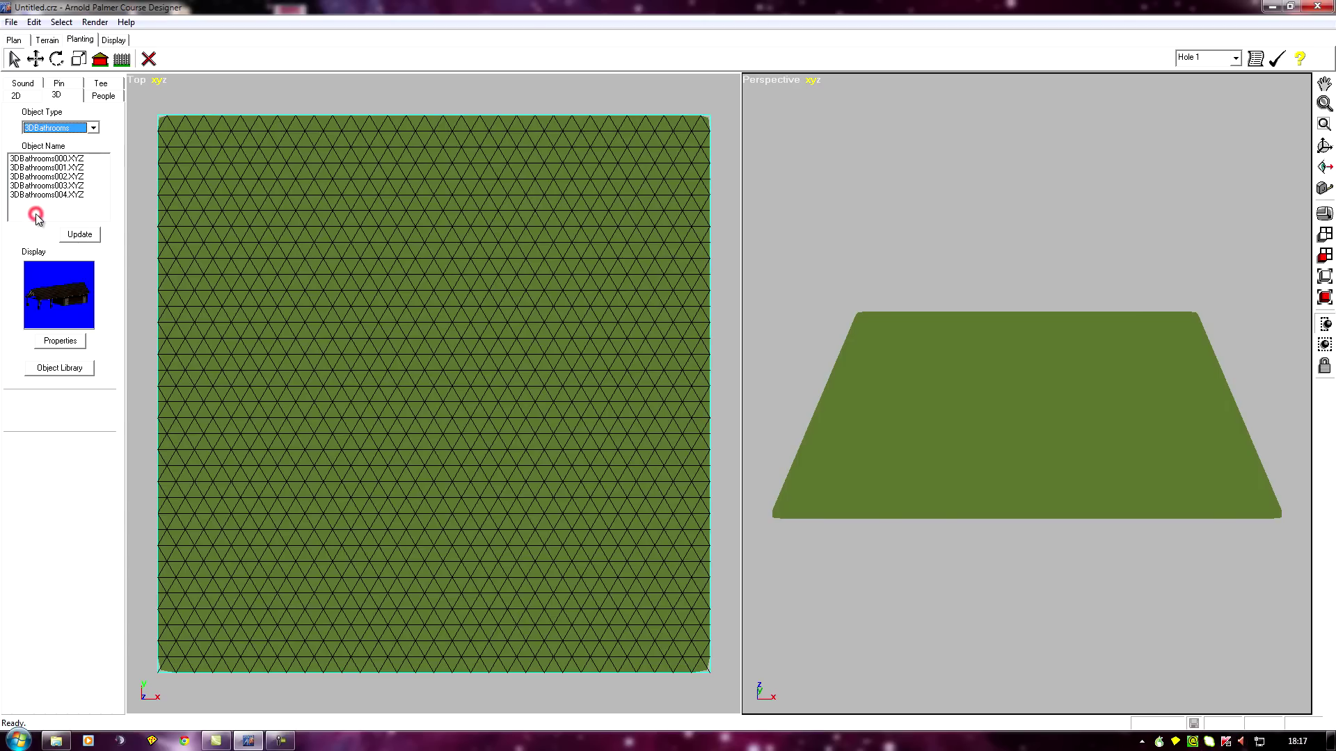
{"action": "left_click", "coordinate": [37, 214]}
{"action": "left_click", "coordinate": [751, 81]}
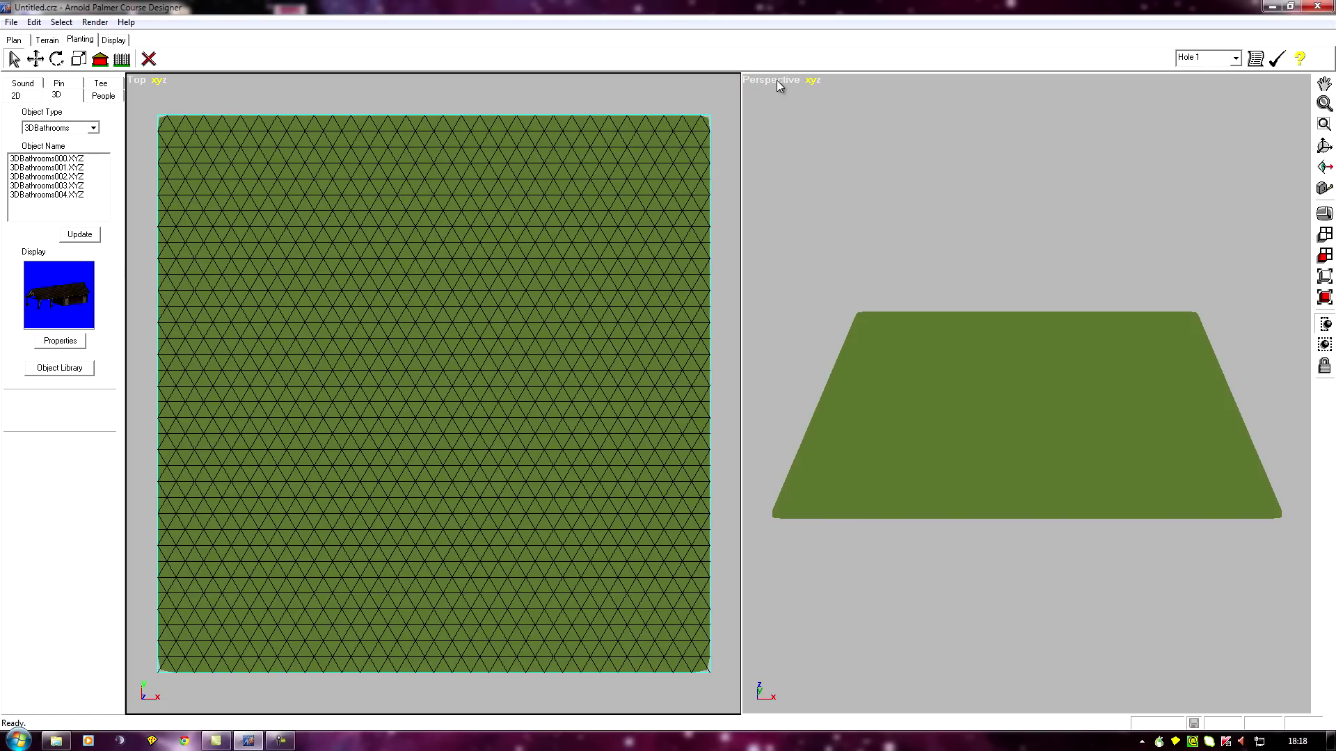
{"action": "right_click", "coordinate": [778, 82]}
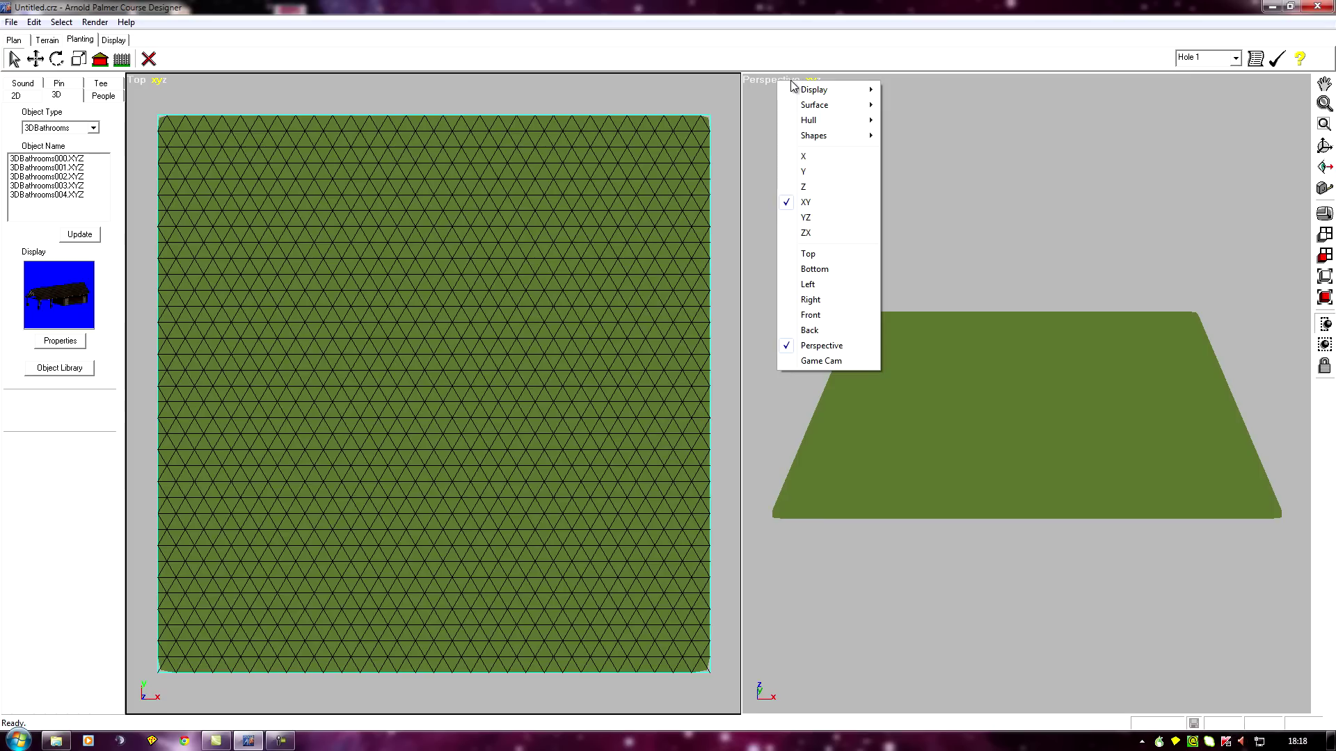
{"action": "left_click", "coordinate": [748, 82]}
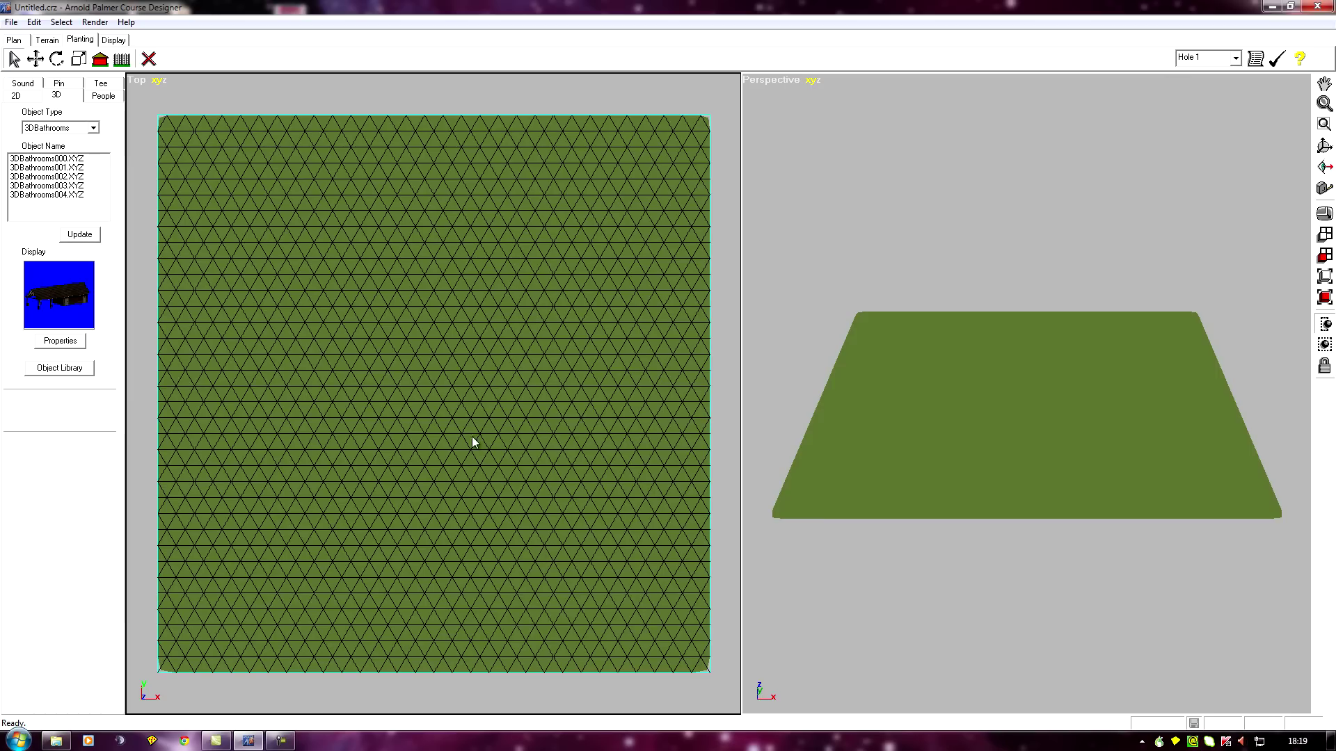
{"action": "left_click", "coordinate": [112, 132]}
- In the Object Library, choose the Bush object type
{"action": "left_click", "coordinate": [71, 372]}
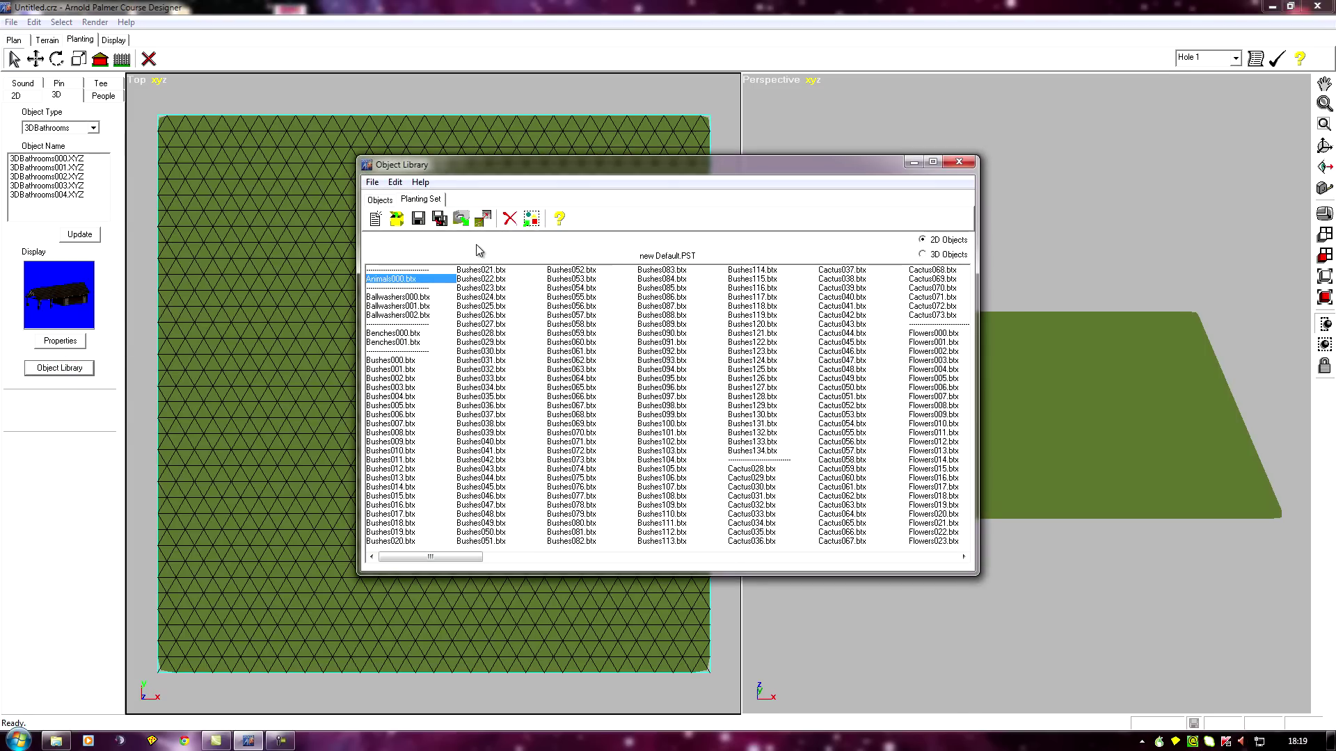
{"action": "left_click", "coordinate": [380, 199]}
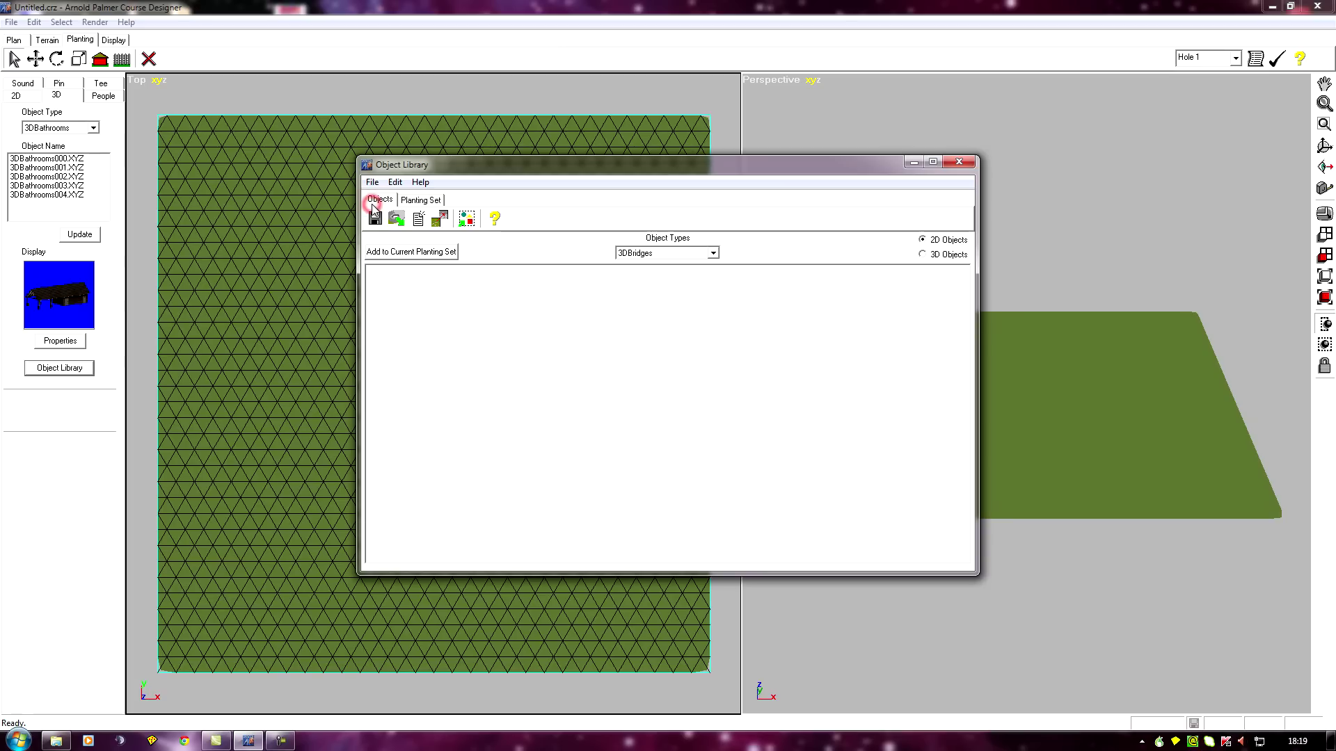
{"action": "left_click", "coordinate": [713, 254]}
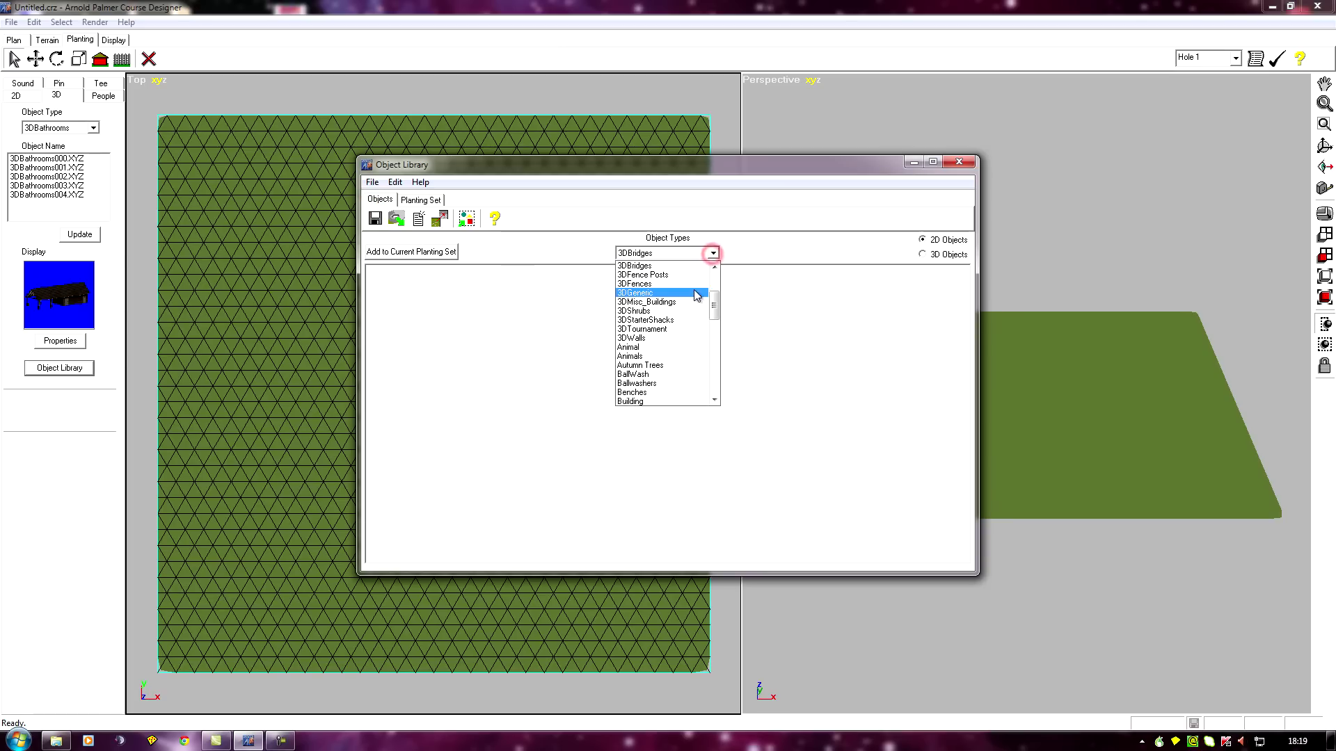
{"action": "left_click_drag", "start_coordinate": [719, 309], "coordinate": [719, 315]}
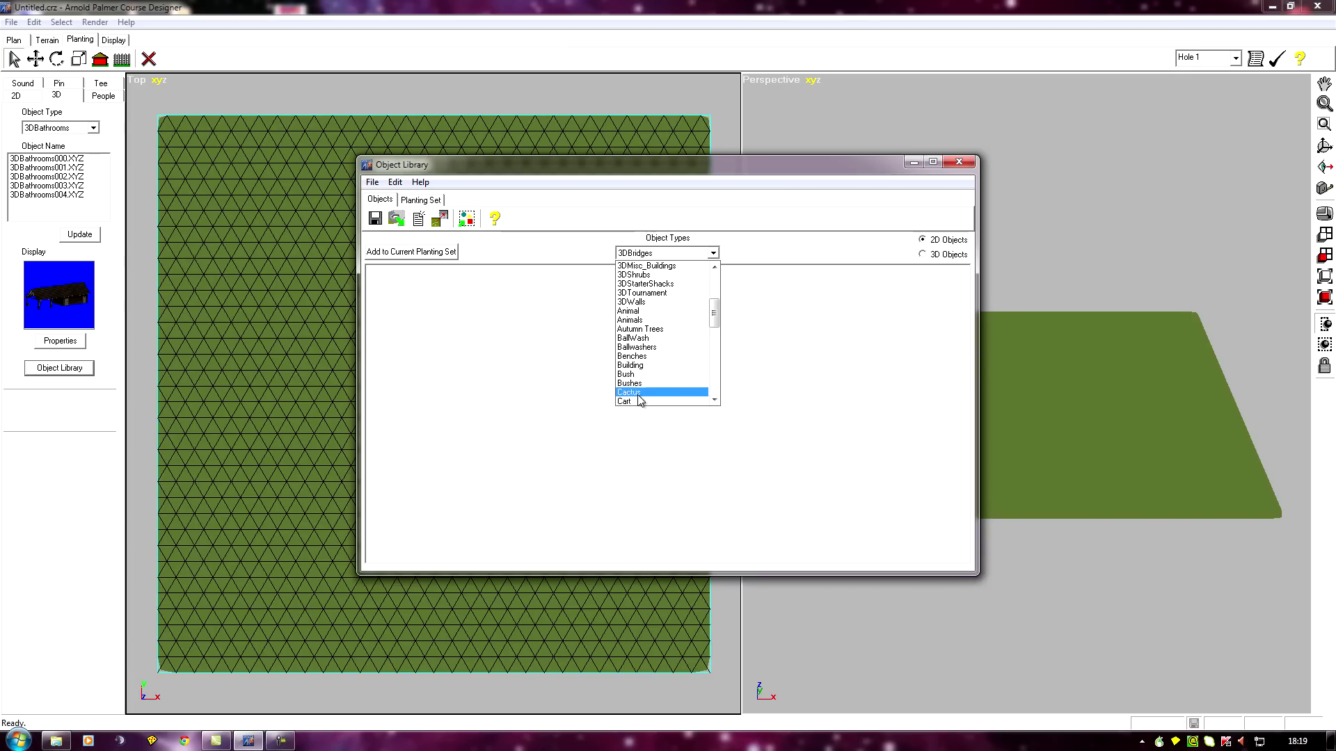
{"action": "left_click", "coordinate": [633, 374]}
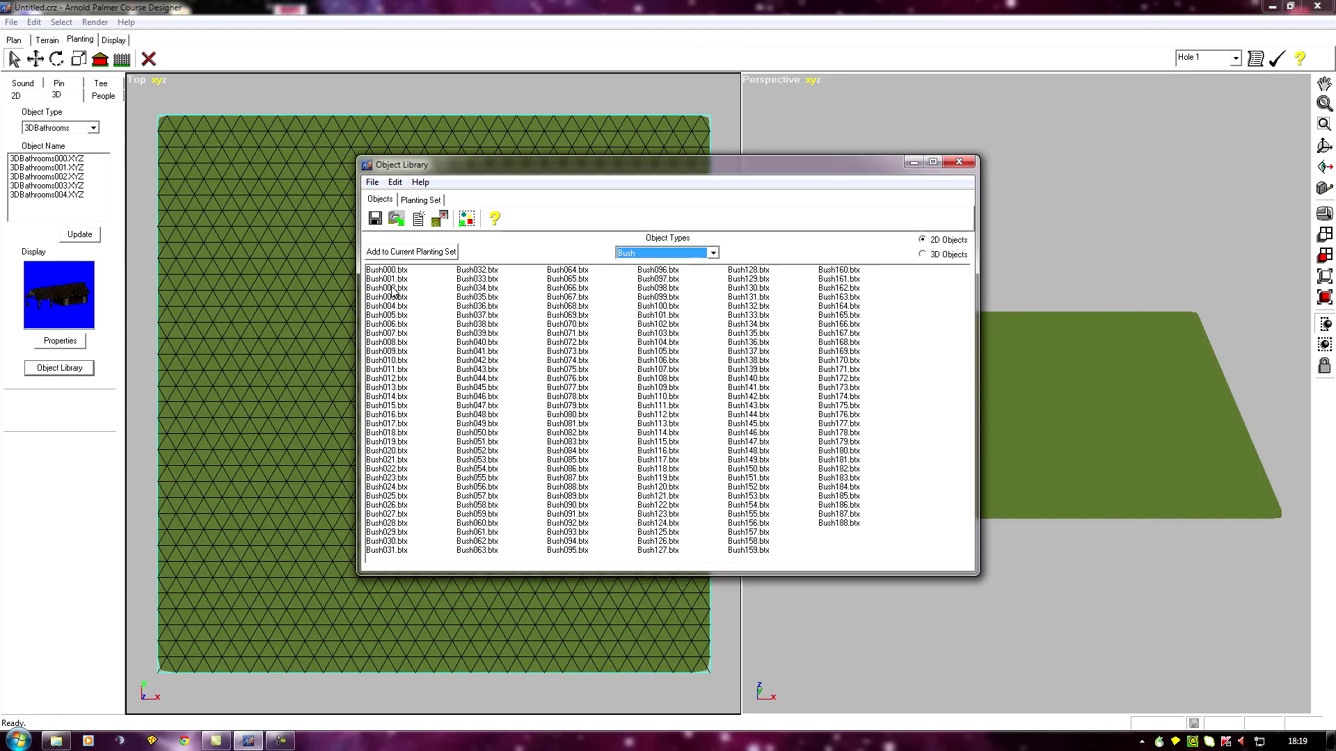
- Select Bush000 through Bush188 excluding Bush110 and add them to the planting set
{"action": "left_click", "coordinate": [381, 270]}
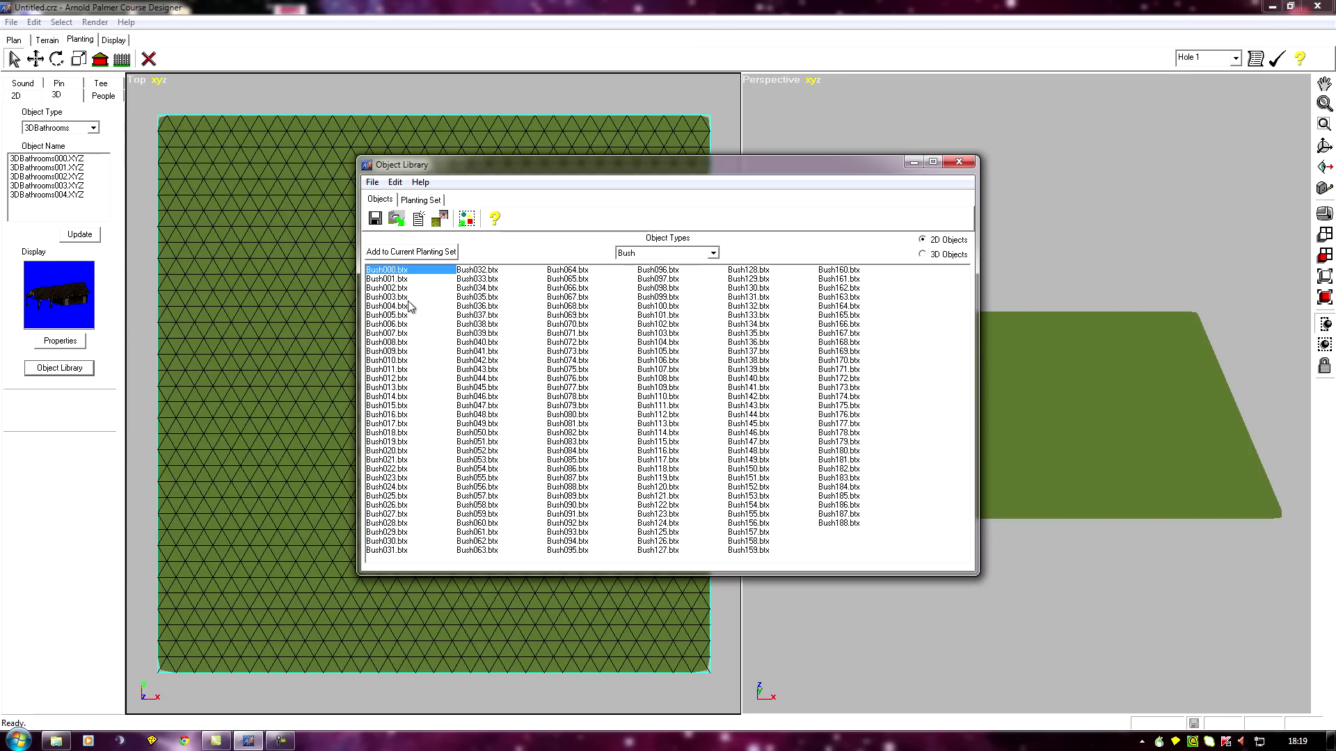
{"action": "left_click", "coordinate": [839, 523], "text": "shift"}
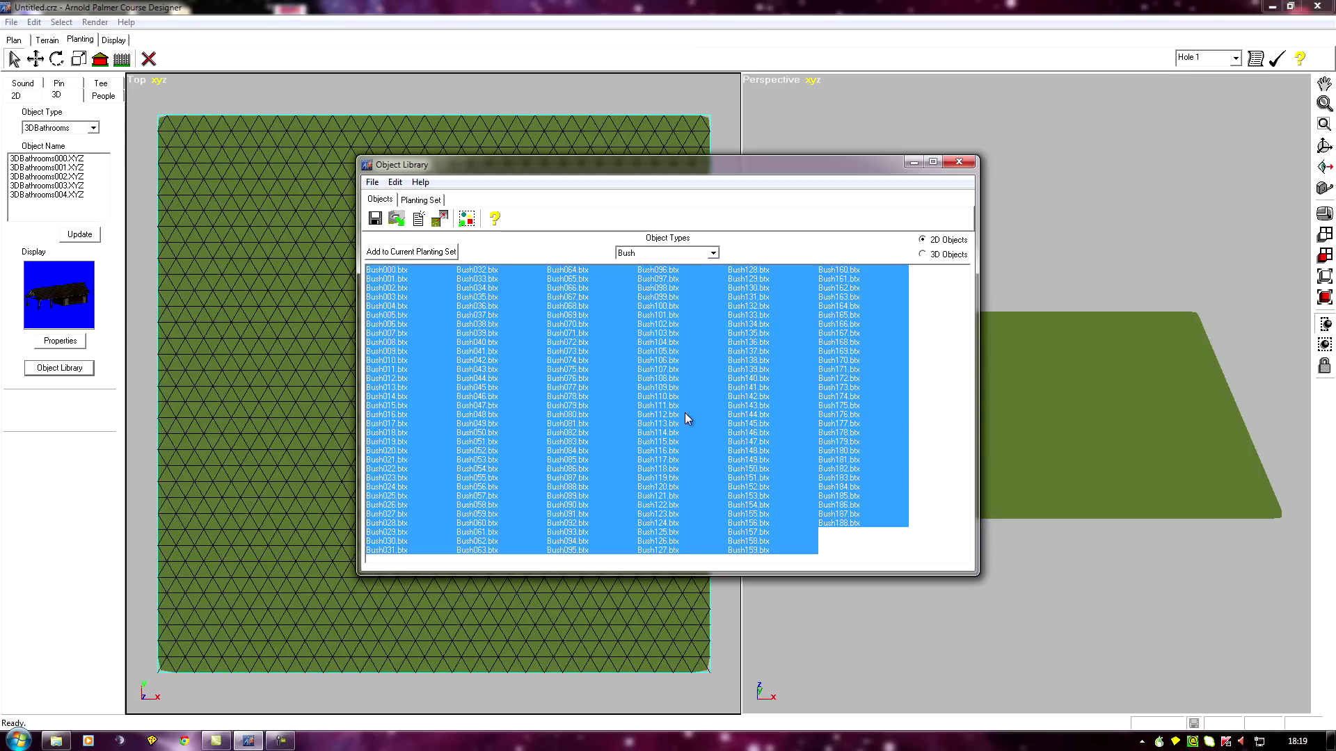
{"action": "left_click", "coordinate": [649, 397], "text": "ctrl"}
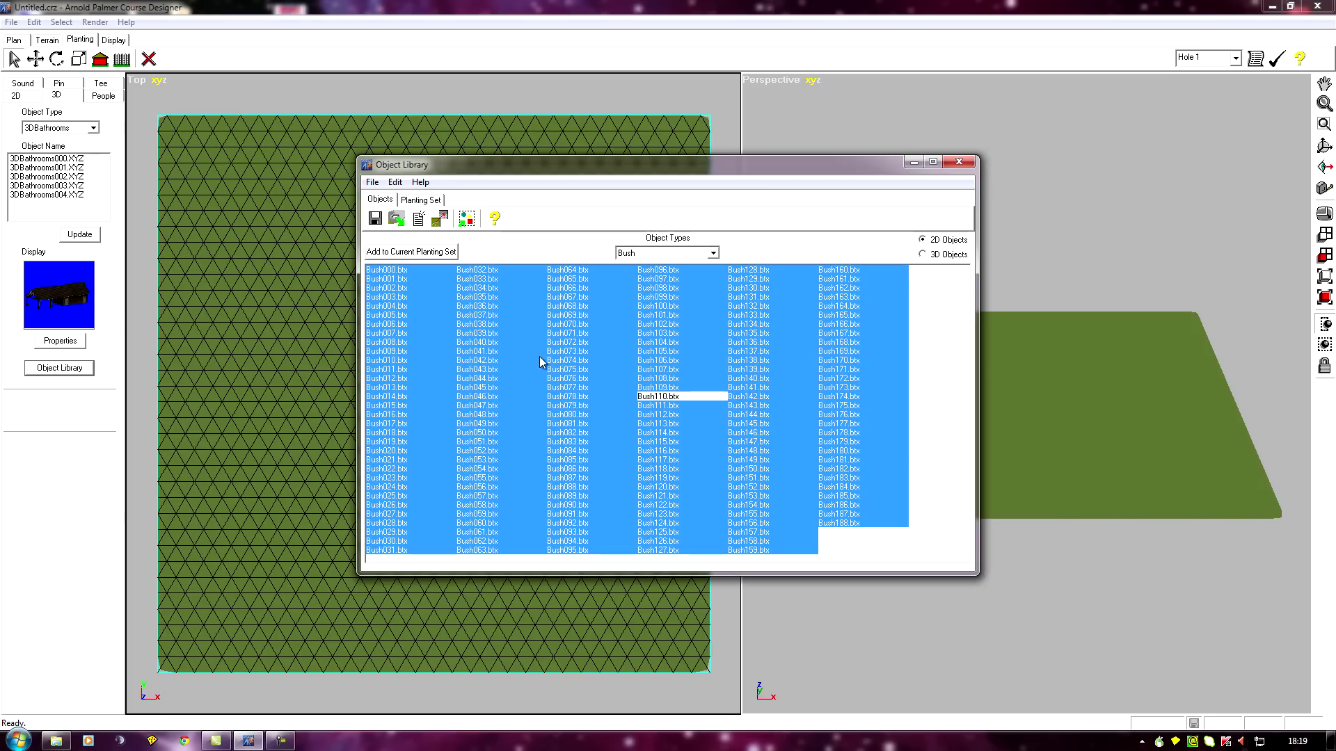
{"action": "left_click", "coordinate": [553, 343], "text": "ctrl"}
{"action": "left_click", "coordinate": [601, 345], "text": "ctrl"}
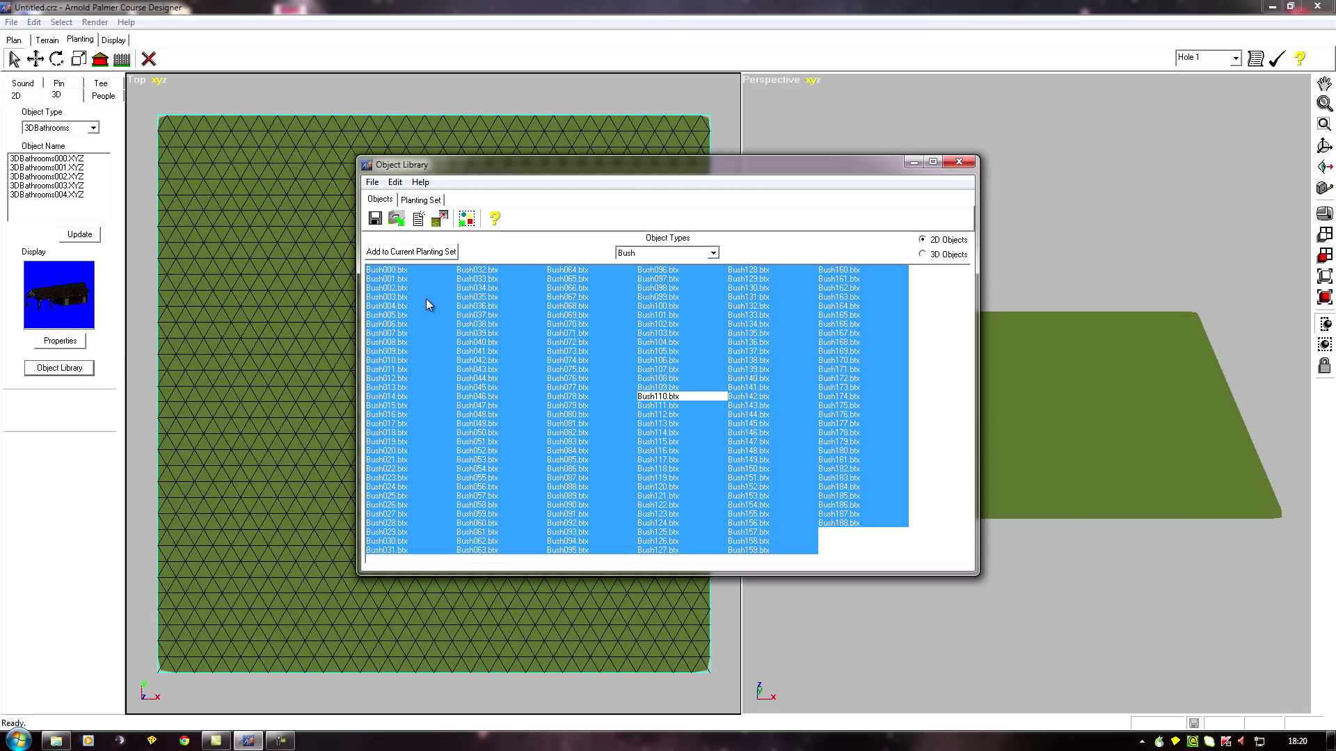
{"action": "left_click", "coordinate": [413, 258]}
- Close the Object Library, saving the planting set changes
{"action": "left_click", "coordinate": [959, 162]}
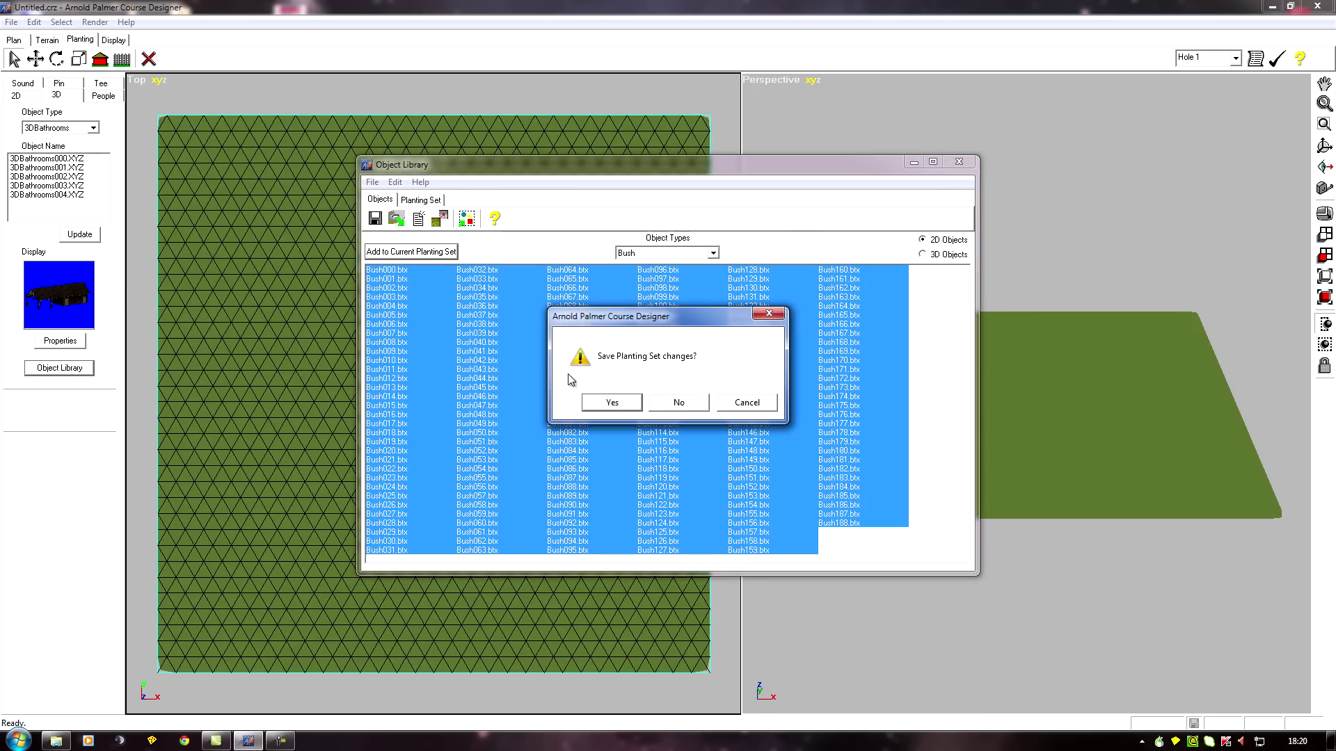
{"action": "left_click", "coordinate": [612, 402]}
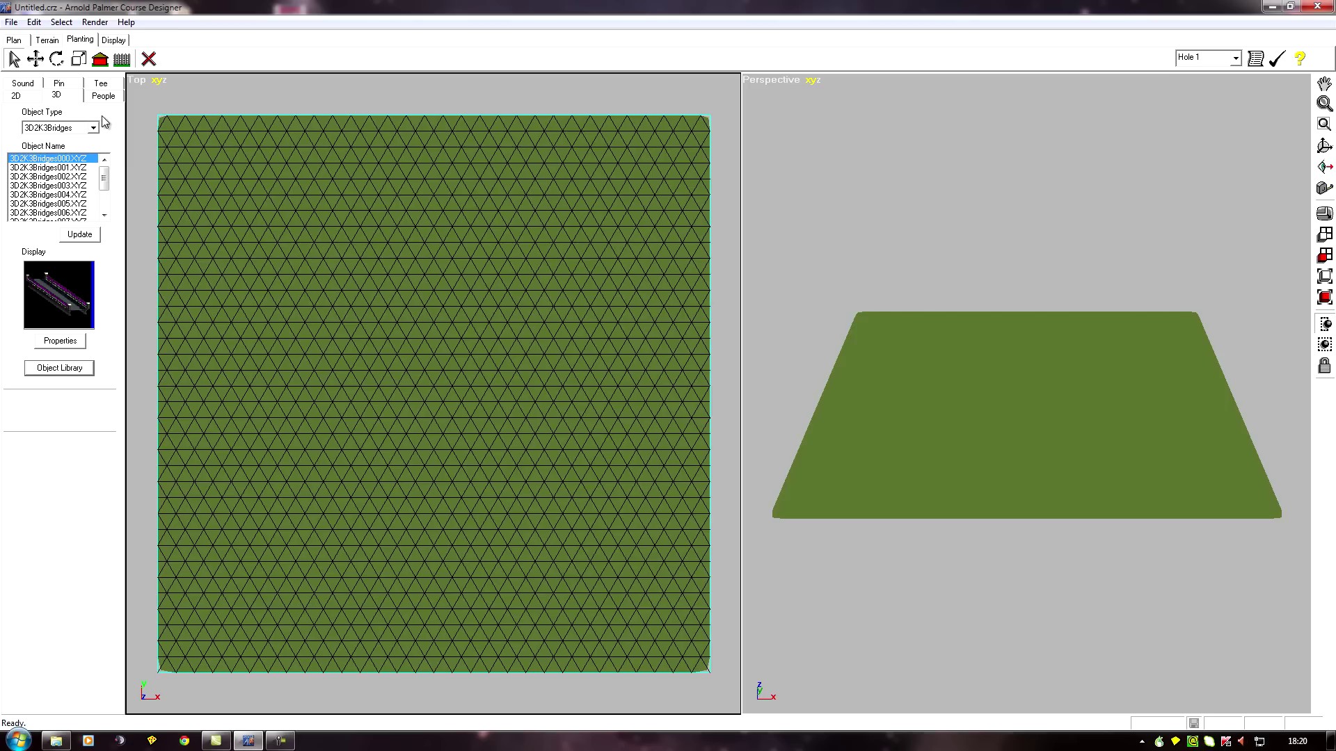
- Set the 2D object type to Bushes and step through the bush entries to Bush186
{"action": "left_click", "coordinate": [32, 95]}
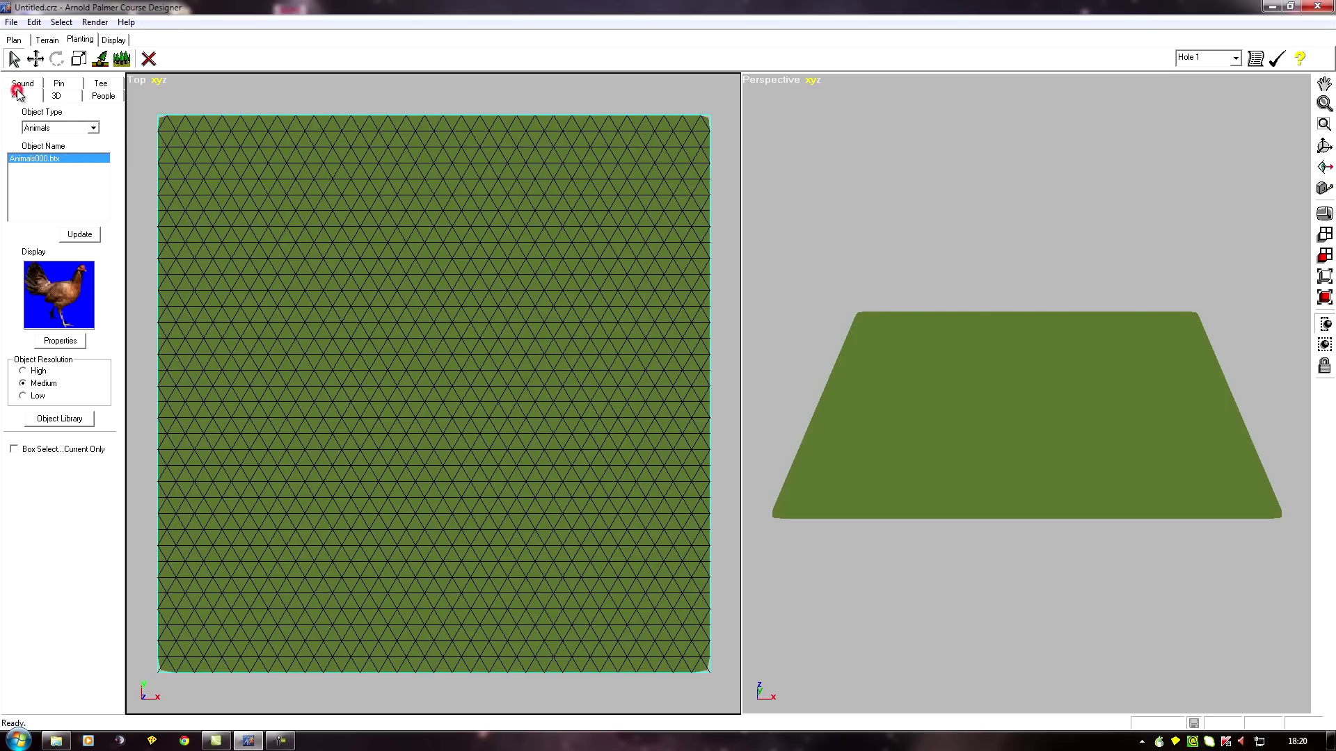
{"action": "left_click", "coordinate": [93, 127]}
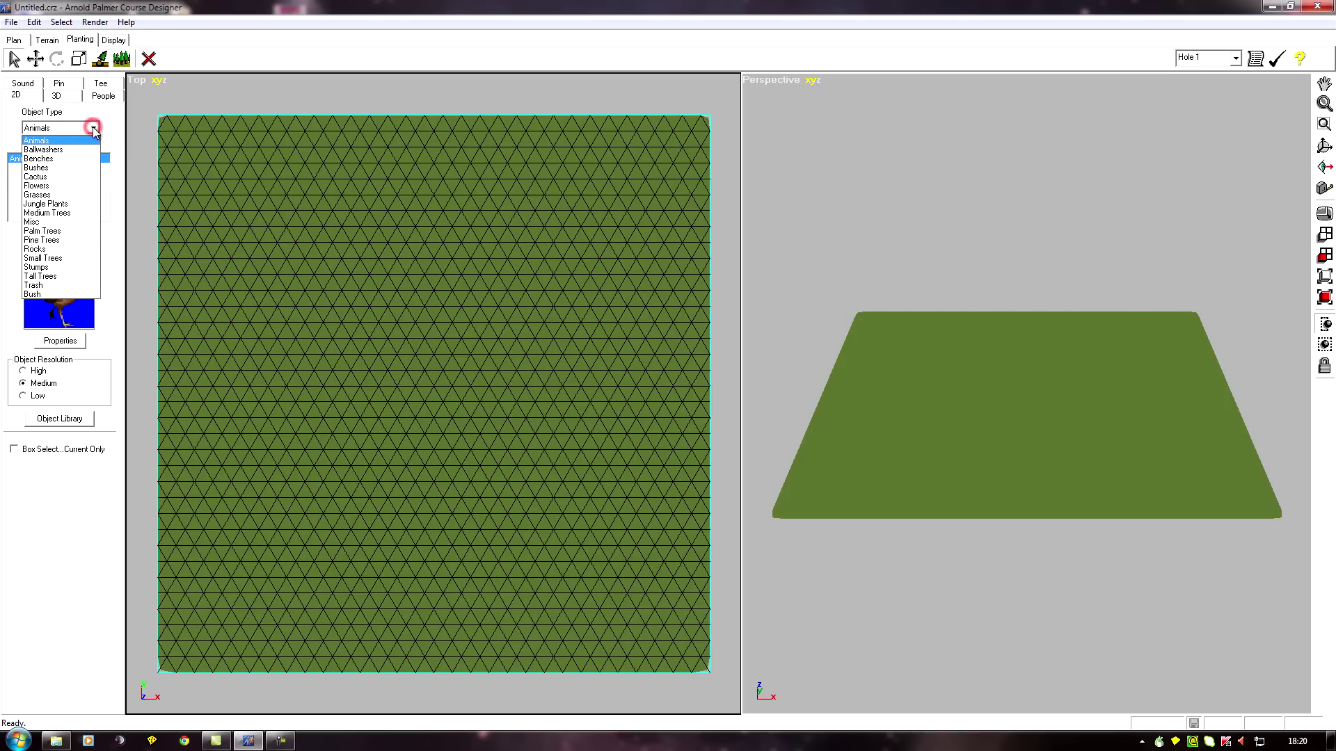
{"action": "left_click", "coordinate": [49, 299]}
{"action": "left_click", "coordinate": [37, 169]}
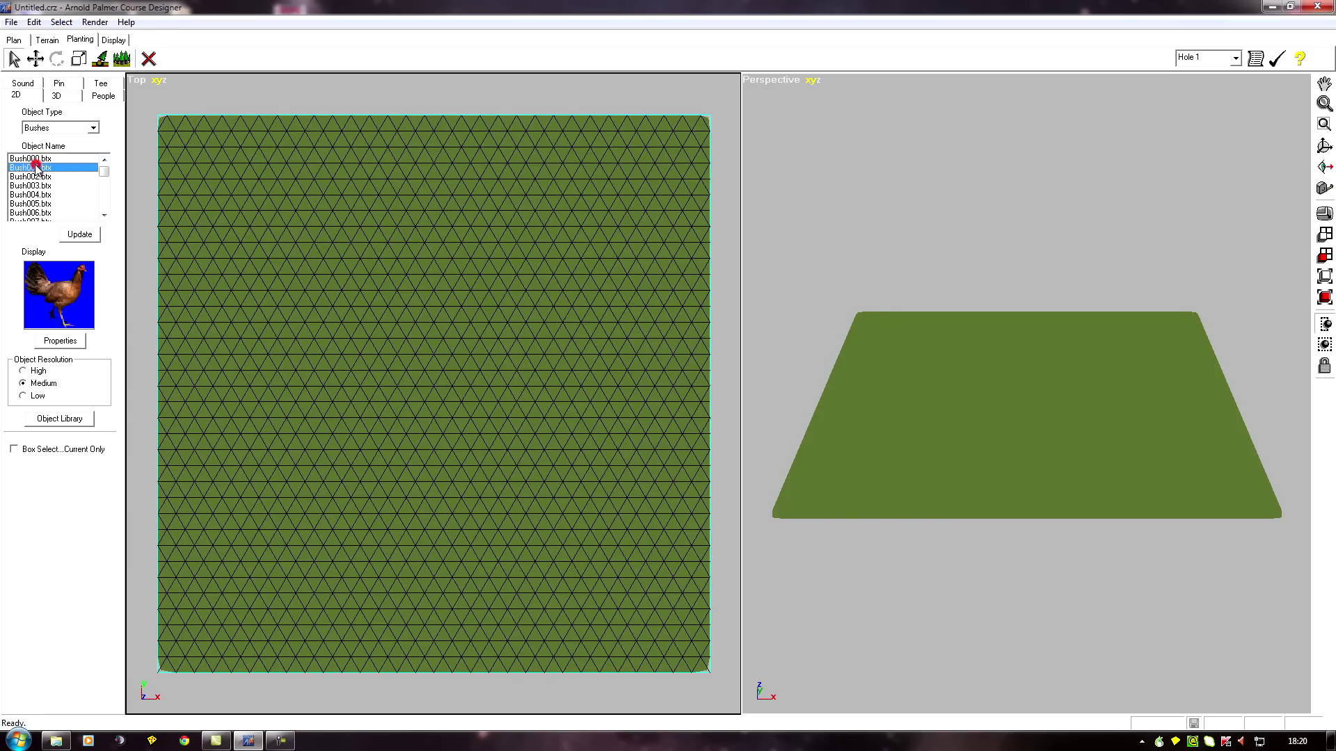
{"action": "left_click", "coordinate": [31, 178]}
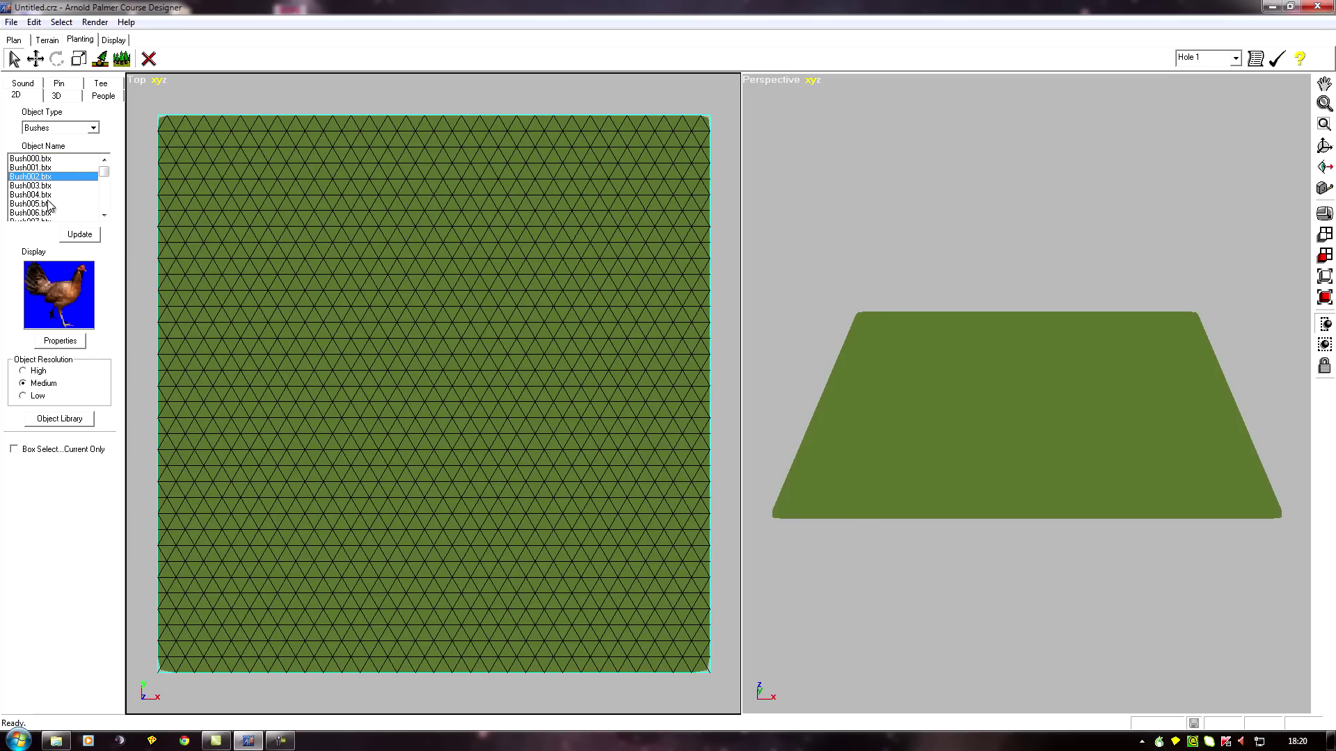
{"action": "key", "text": "Down"}
{"action": "key", "text": "Down"}
{"action": "key", "text": "Up"}
{"action": "key", "text": "Up"}
{"action": "key", "text": "Up"}
{"action": "key", "text": "Down"}
{"action": "key", "text": "Down"}
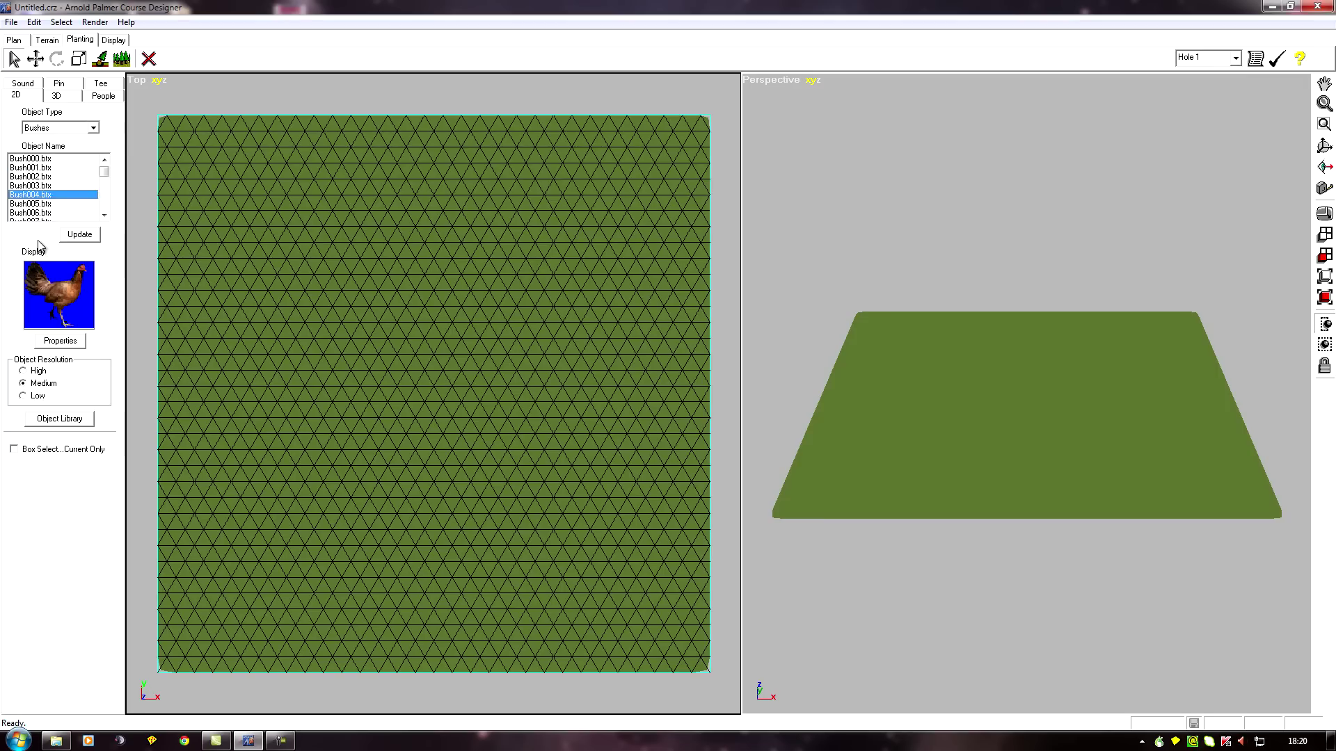
{"action": "key", "text": "Down"}
{"action": "key", "text": "Down"}
{"action": "key", "text": "Down"}
{"action": "key", "text": "Down"}
{"action": "key", "text": "Down"}
{"action": "key", "text": "Down"}
{"action": "key", "text": "Down"}
{"action": "key", "text": "Down"}
{"action": "key", "text": "Down"}
{"action": "key", "text": "Down"}
{"action": "key", "text": "Down"}
{"action": "key", "text": "Down"}
{"action": "key", "text": "Down"}
{"action": "key", "text": "Down"}
{"action": "key", "text": "Down"}
{"action": "key", "text": "Down"}
{"action": "key", "text": "Down"}
{"action": "key", "text": "Down"}
{"action": "key", "text": "Down"}
{"action": "key", "text": "Down"}
{"action": "key", "text": "Down"}
{"action": "key", "text": "Down"}
{"action": "key", "text": "Down"}
{"action": "key", "text": "Down"}
{"action": "key", "text": "Down"}
{"action": "key", "text": "Down"}
{"action": "key", "text": "Down"}
{"action": "key", "text": "Down"}
{"action": "key", "text": "Down"}
{"action": "key", "text": "Down"}
{"action": "key", "text": "Down"}
{"action": "key", "text": "Down"}
{"action": "key", "text": "Down"}
{"action": "key", "text": "Down"}
{"action": "key", "text": "Down"}
{"action": "key", "text": "Down"}
{"action": "key", "text": "Down"}
{"action": "key", "text": "Down"}
{"action": "key", "text": "Down"}
{"action": "key", "text": "Up"}
{"action": "key", "text": "Up"}
{"action": "key", "text": "Up"}
{"action": "key", "text": "Up"}
{"action": "key", "text": "Up"}
{"action": "left_click", "coordinate": [29, 196]}
- Flip the object type between Trash, Bushes and Tall Trees to compare listings
{"action": "left_click", "coordinate": [93, 129]}
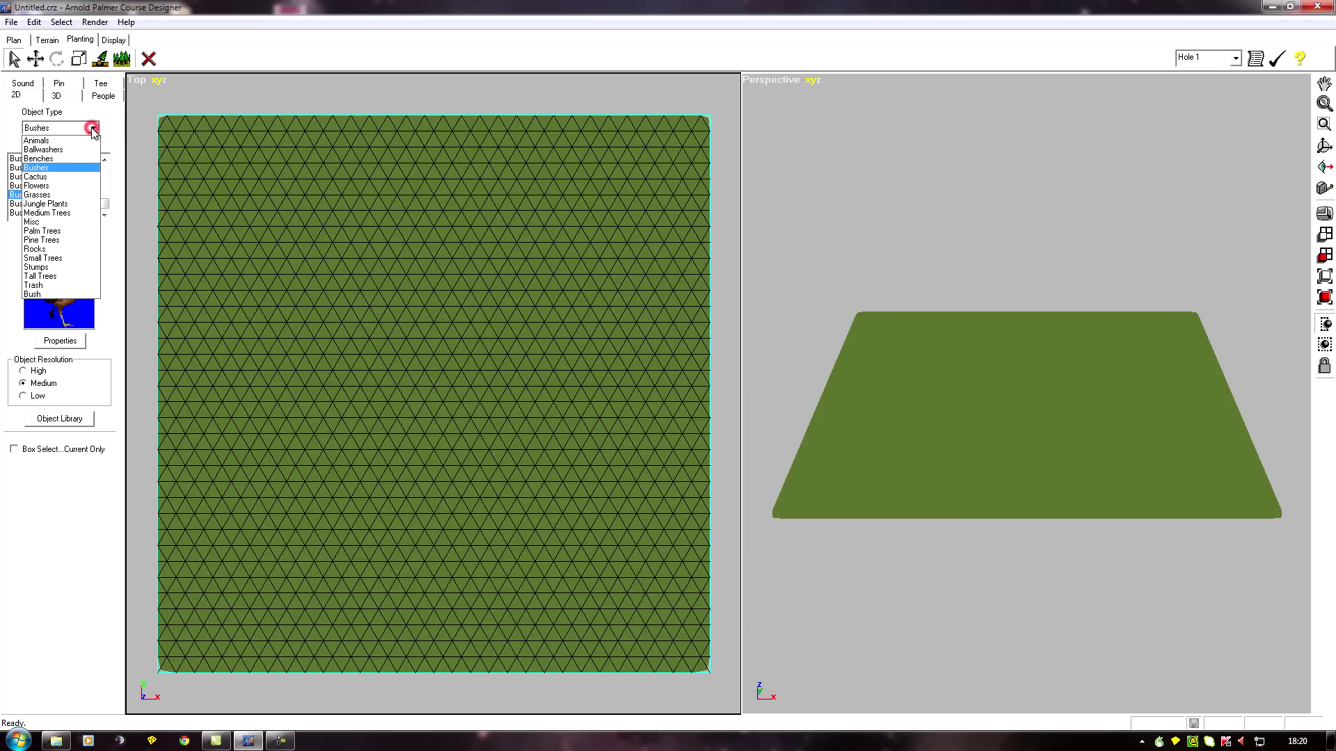
{"action": "left_click", "coordinate": [33, 286]}
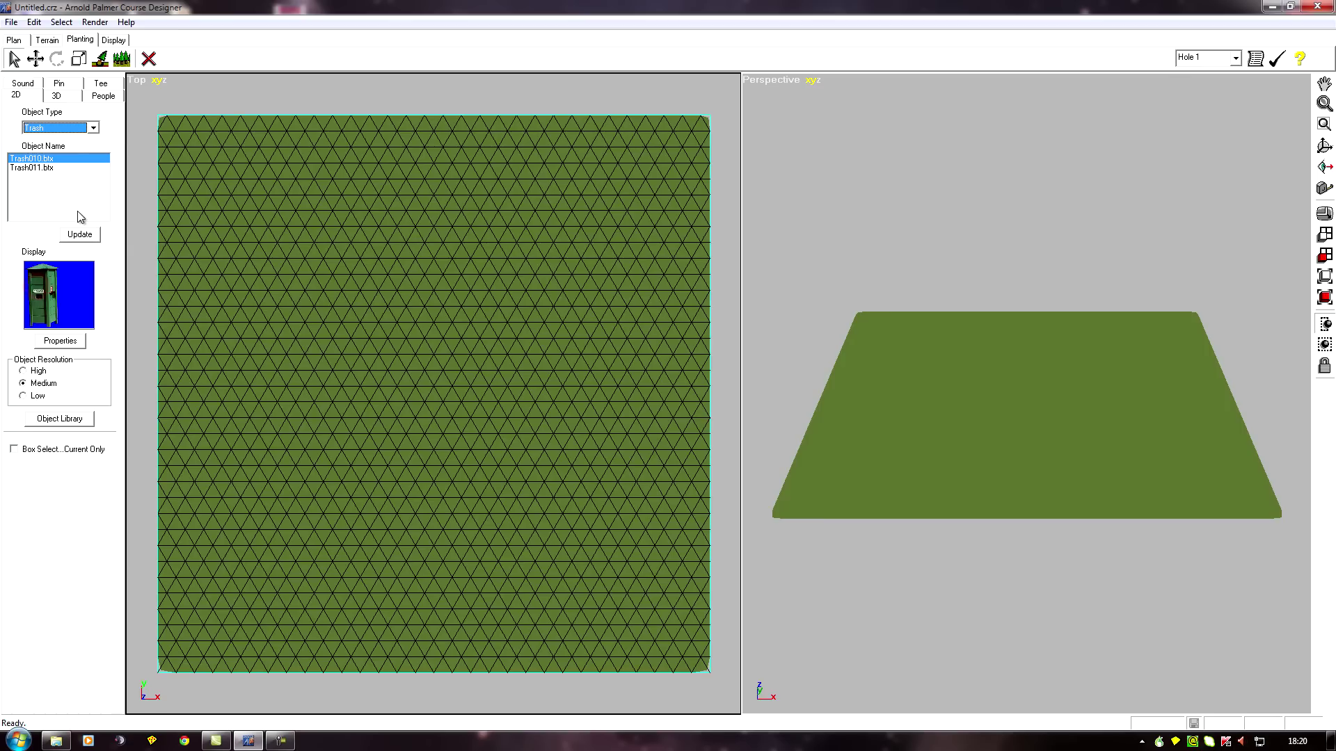
{"action": "left_click", "coordinate": [92, 129]}
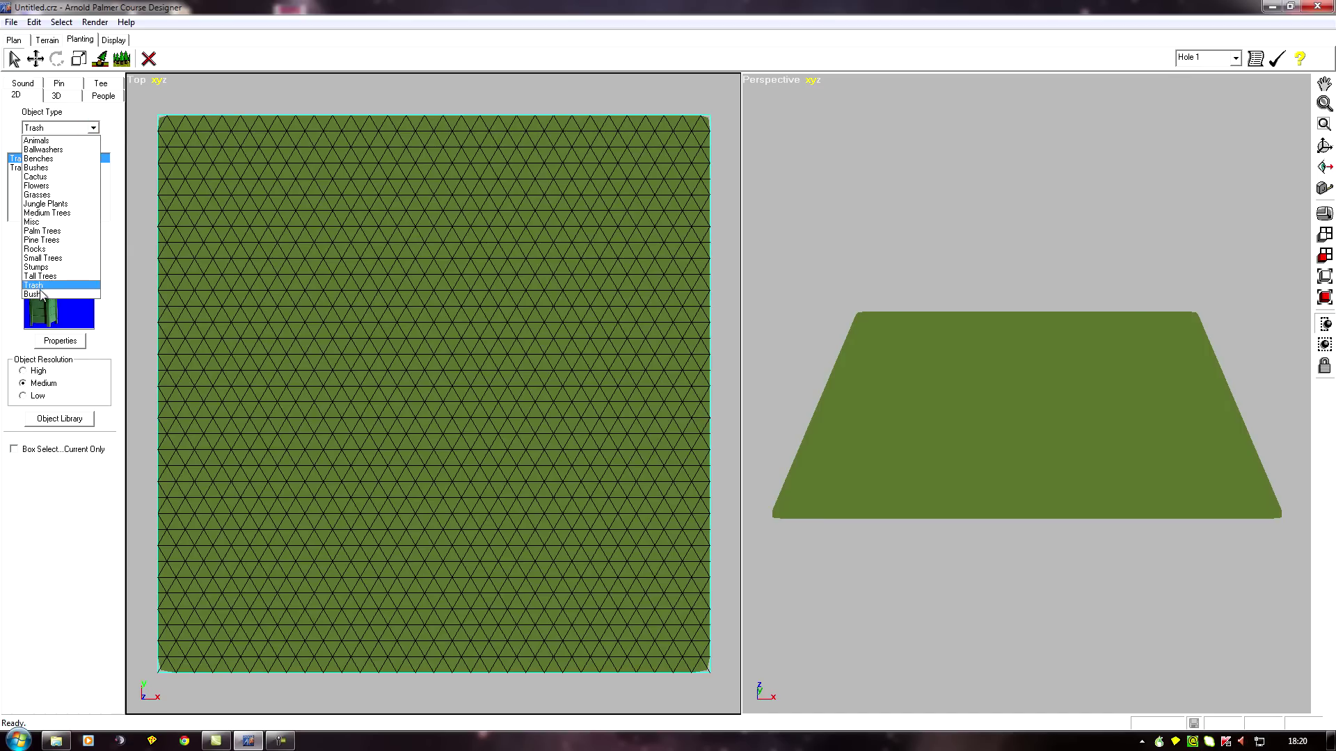
{"action": "left_click", "coordinate": [40, 295]}
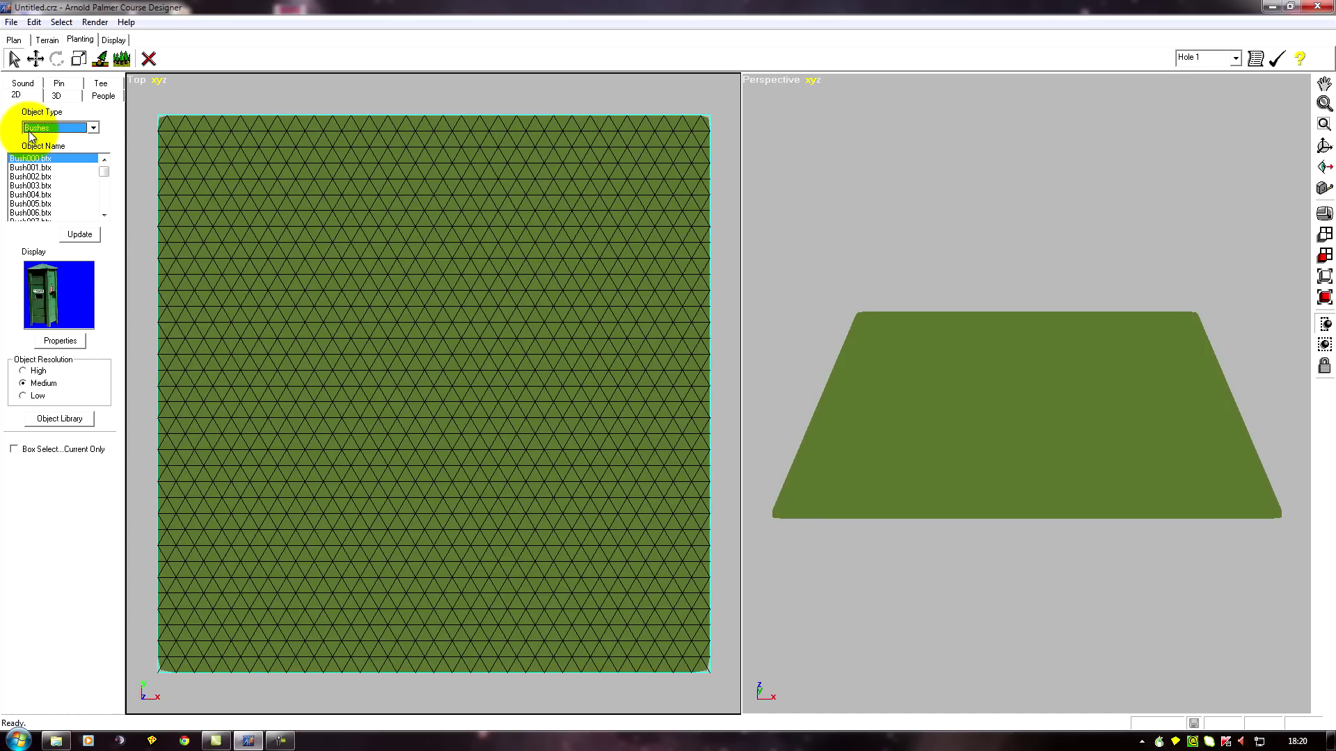
{"action": "left_click", "coordinate": [93, 129]}
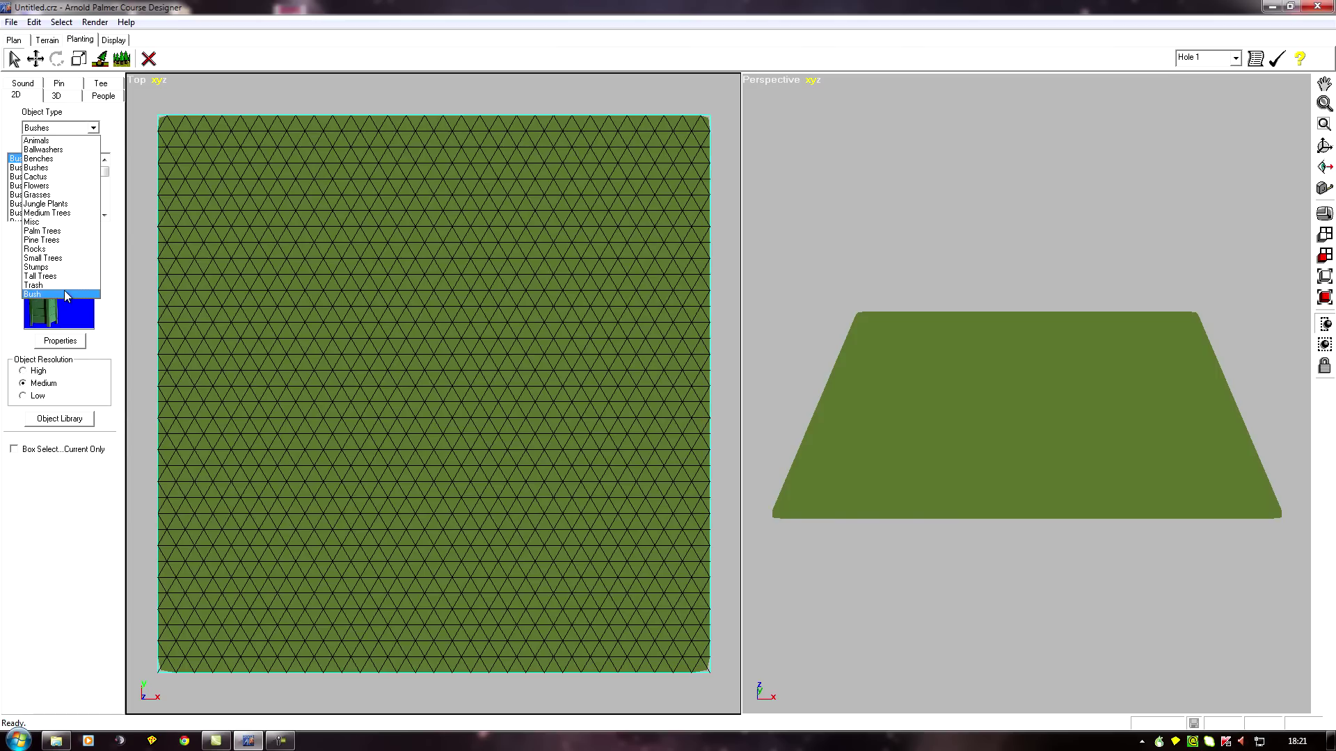
{"action": "left_click", "coordinate": [42, 277]}
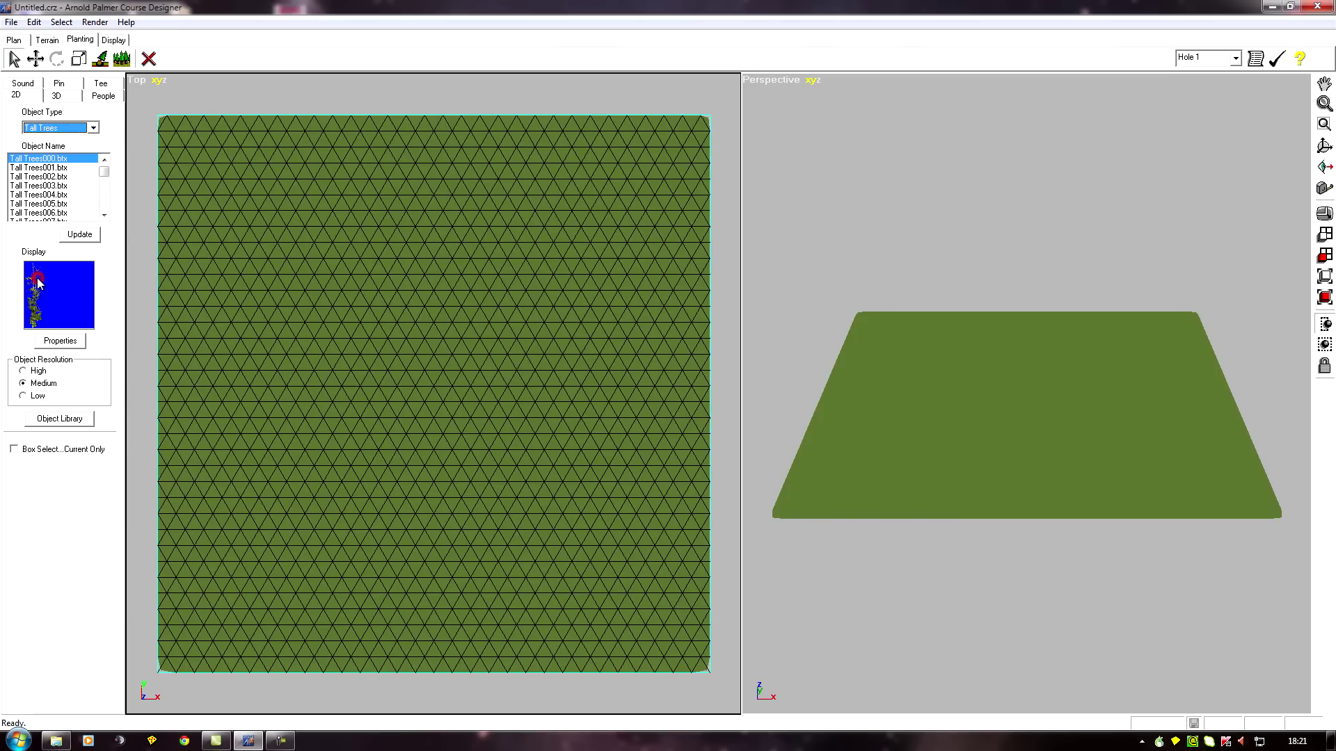
{"action": "left_click", "coordinate": [94, 129]}
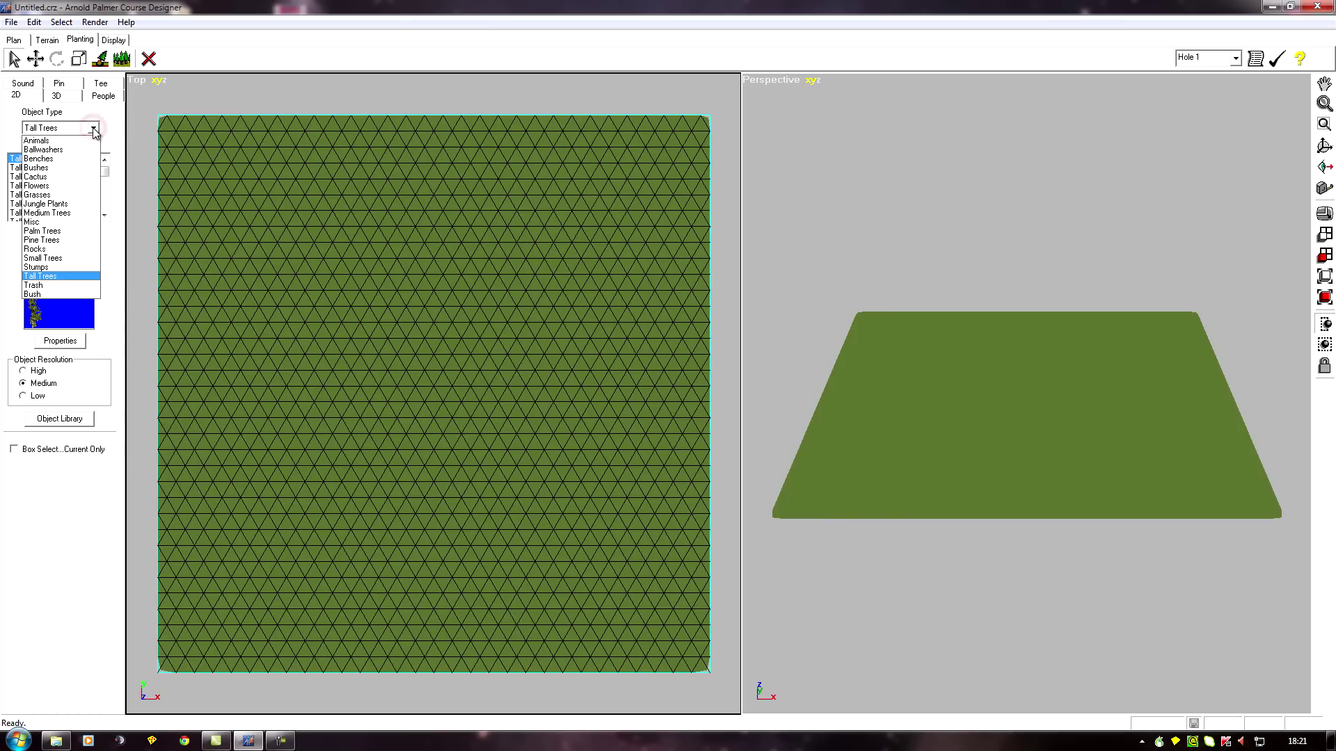
{"action": "left_click", "coordinate": [93, 129]}
{"action": "left_click", "coordinate": [94, 128]}
{"action": "left_click", "coordinate": [93, 128]}
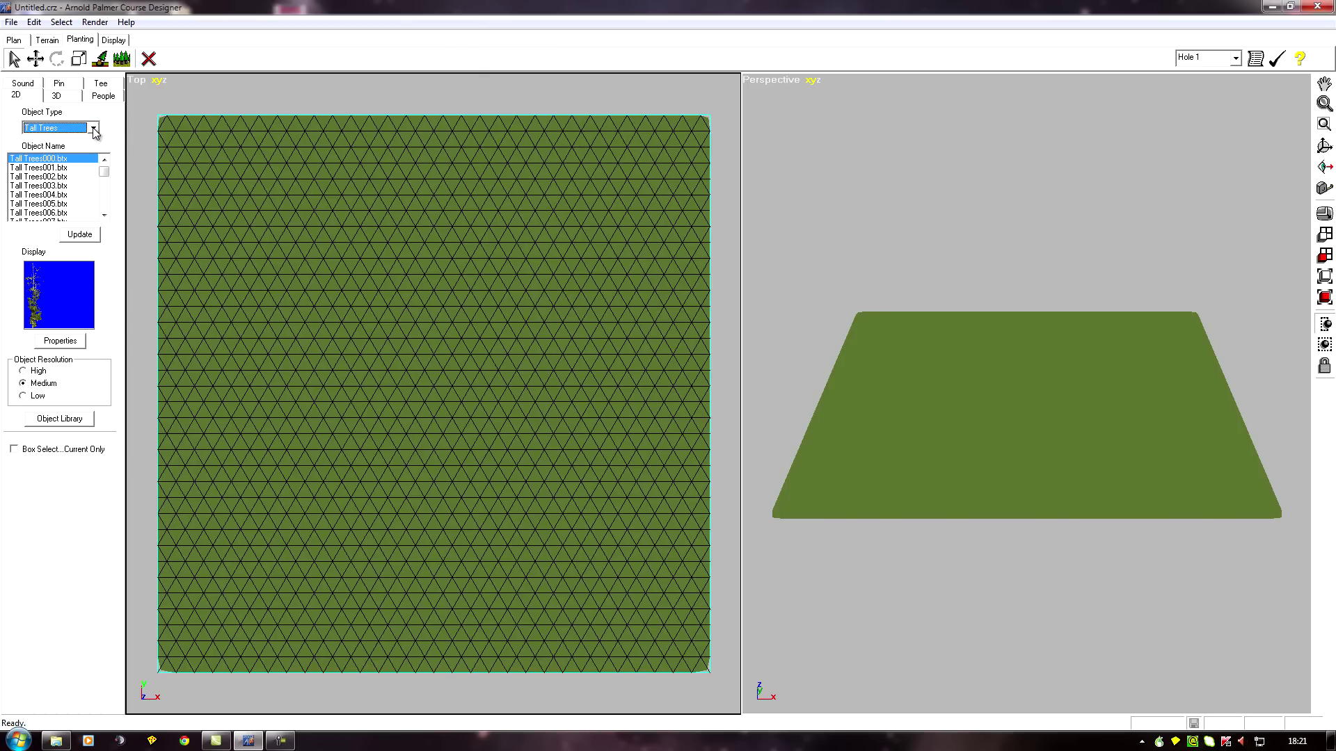
{"action": "left_click", "coordinate": [94, 129]}
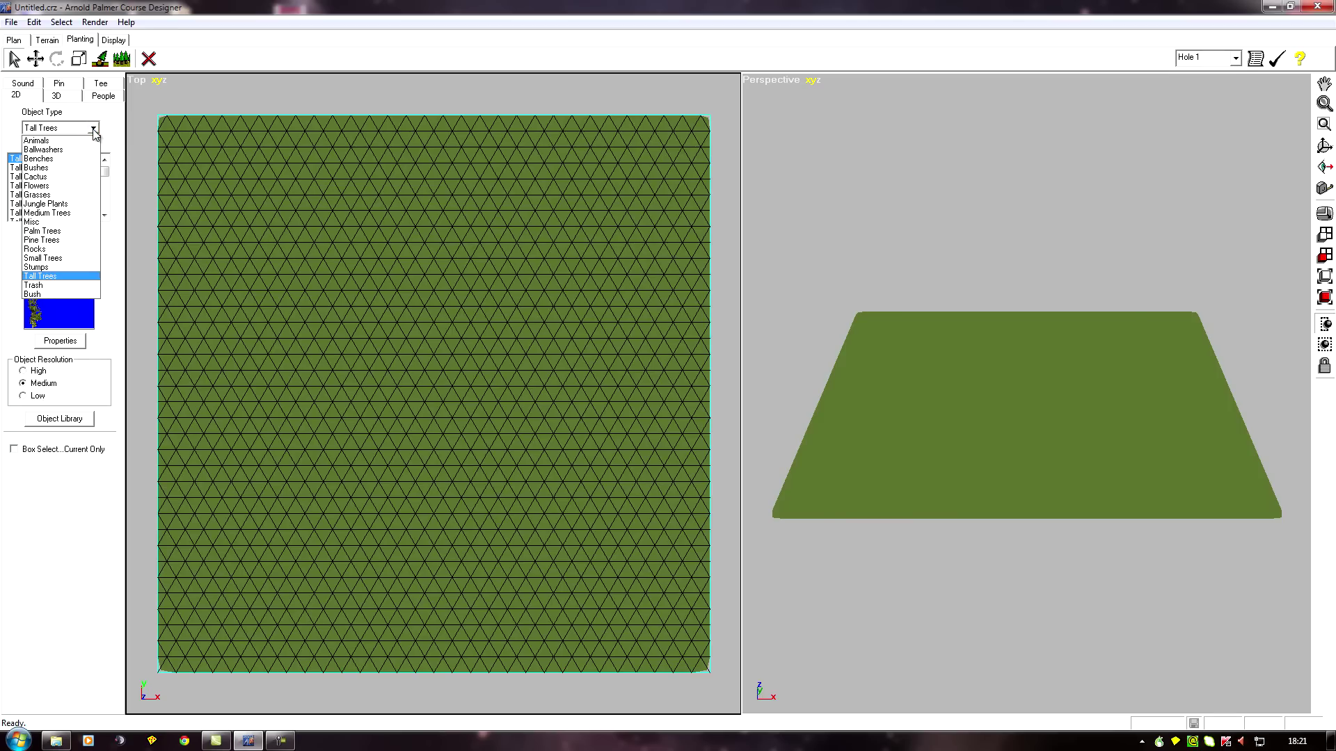
{"action": "left_click", "coordinate": [93, 128]}
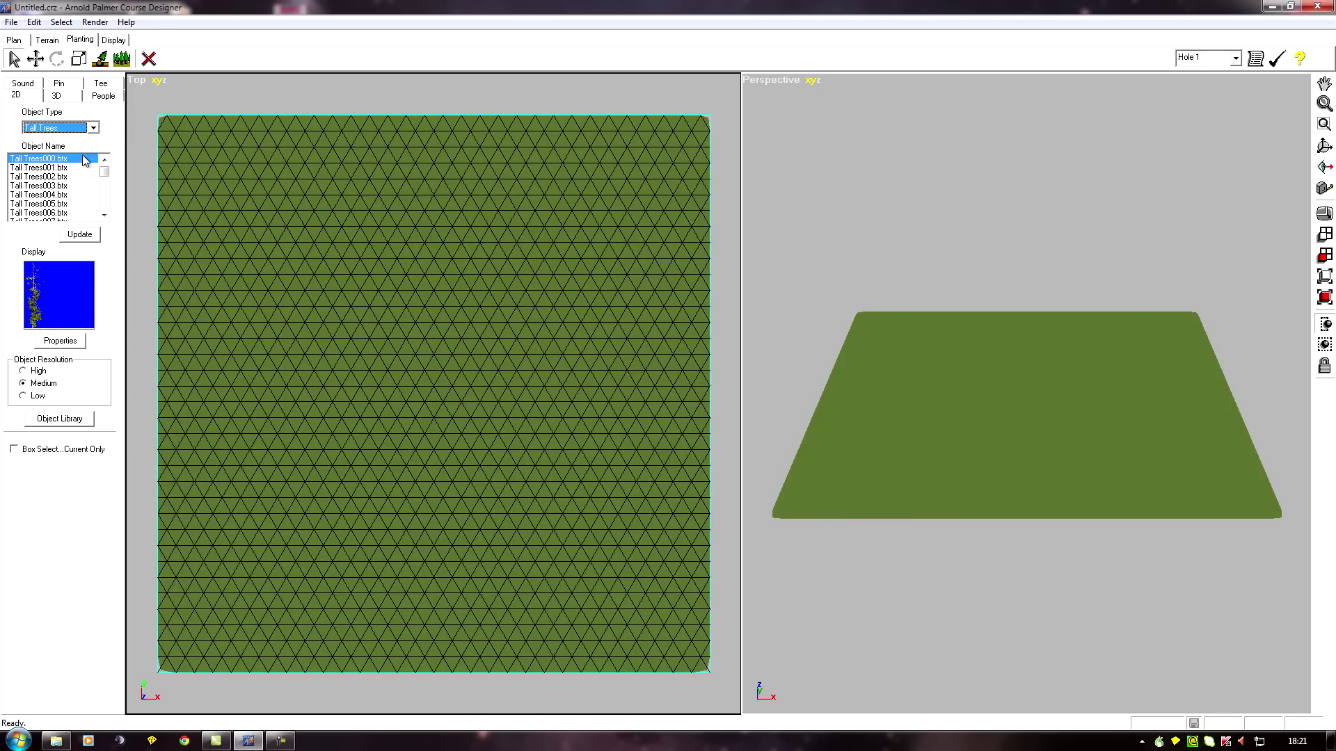
{"action": "left_click", "coordinate": [93, 128]}
{"action": "left_click", "coordinate": [39, 304]}
- Return to the Bushes type and scroll to the last entries, Bush182 to Bush188
{"action": "left_click", "coordinate": [93, 128]}
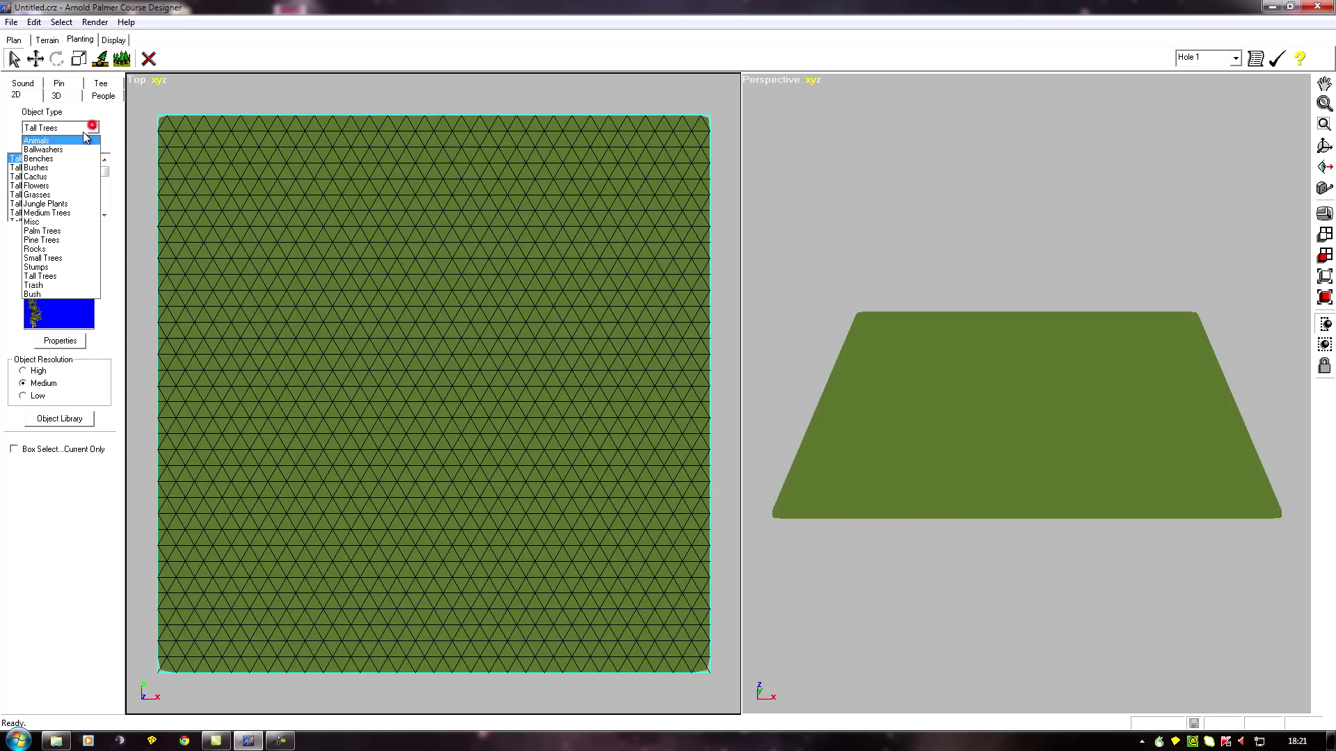
{"action": "left_click", "coordinate": [45, 295]}
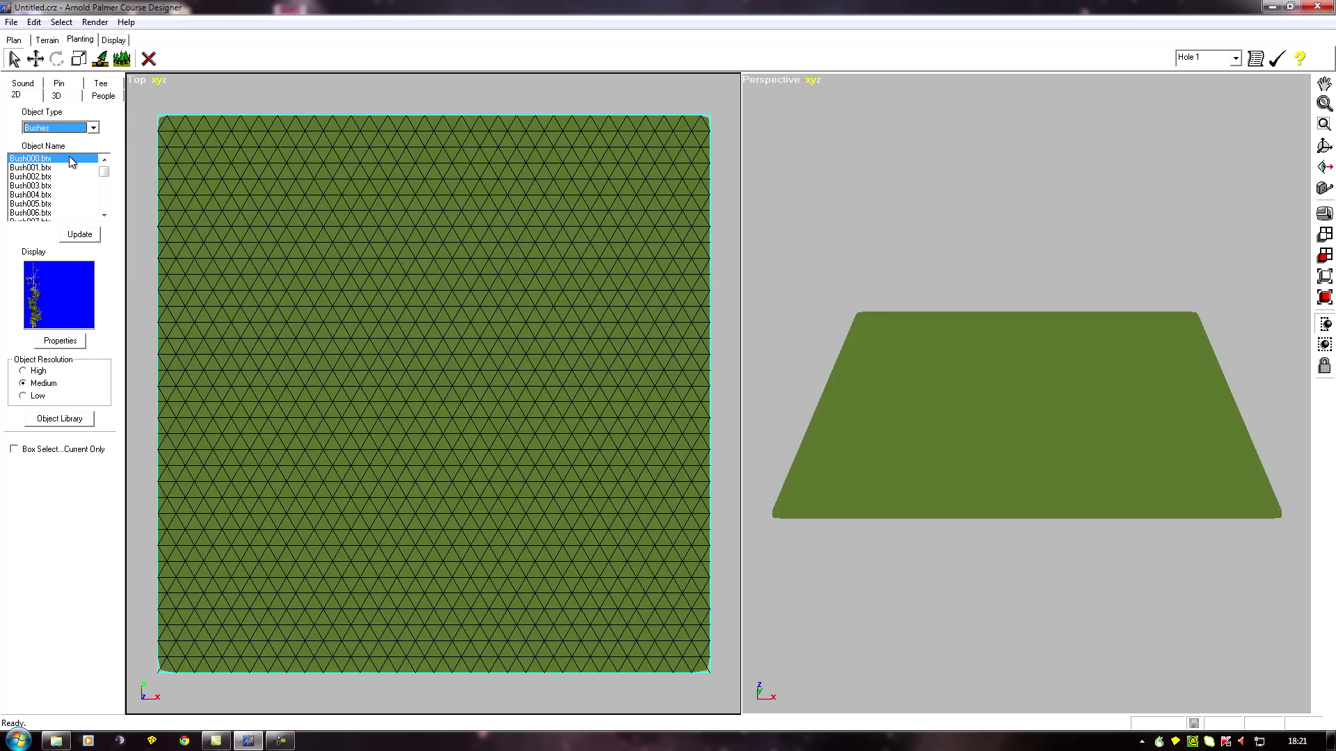
{"action": "left_click_drag", "start_coordinate": [104, 170], "coordinate": [114, 239]}
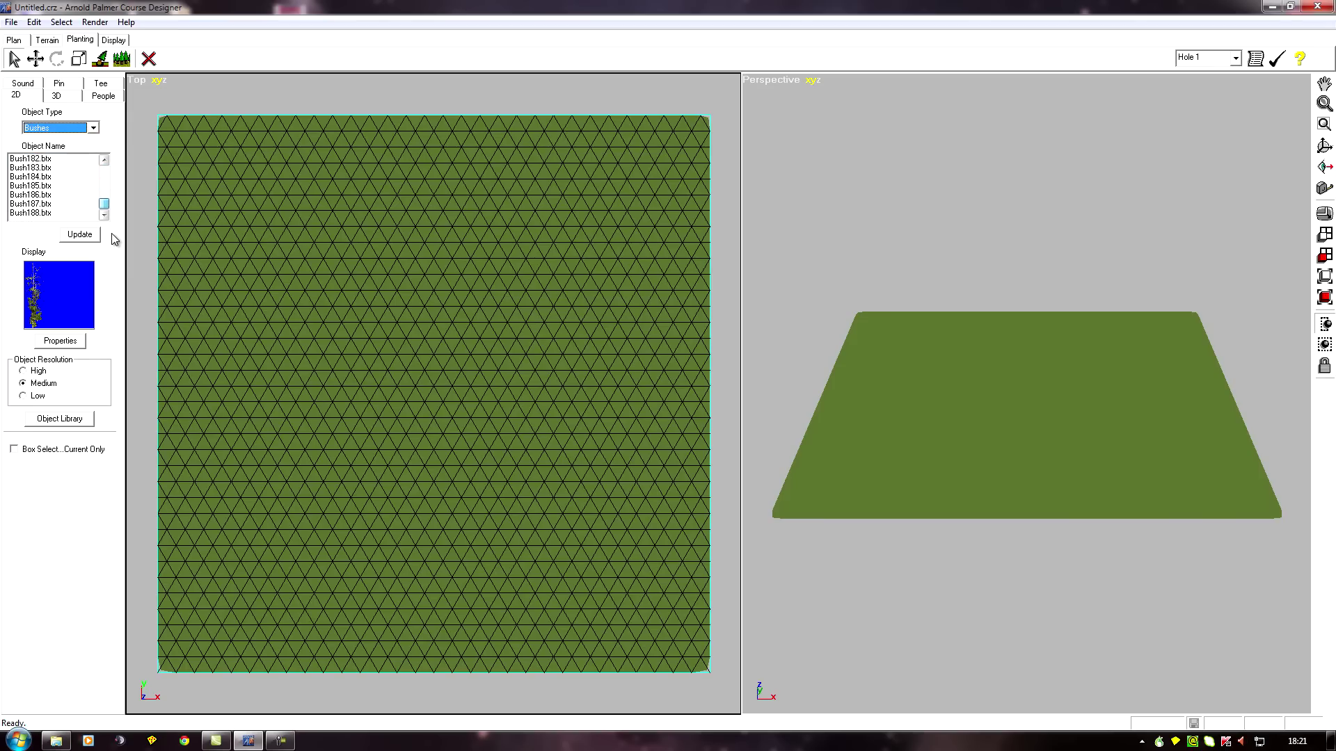
{"action": "left_click", "coordinate": [16, 187]}
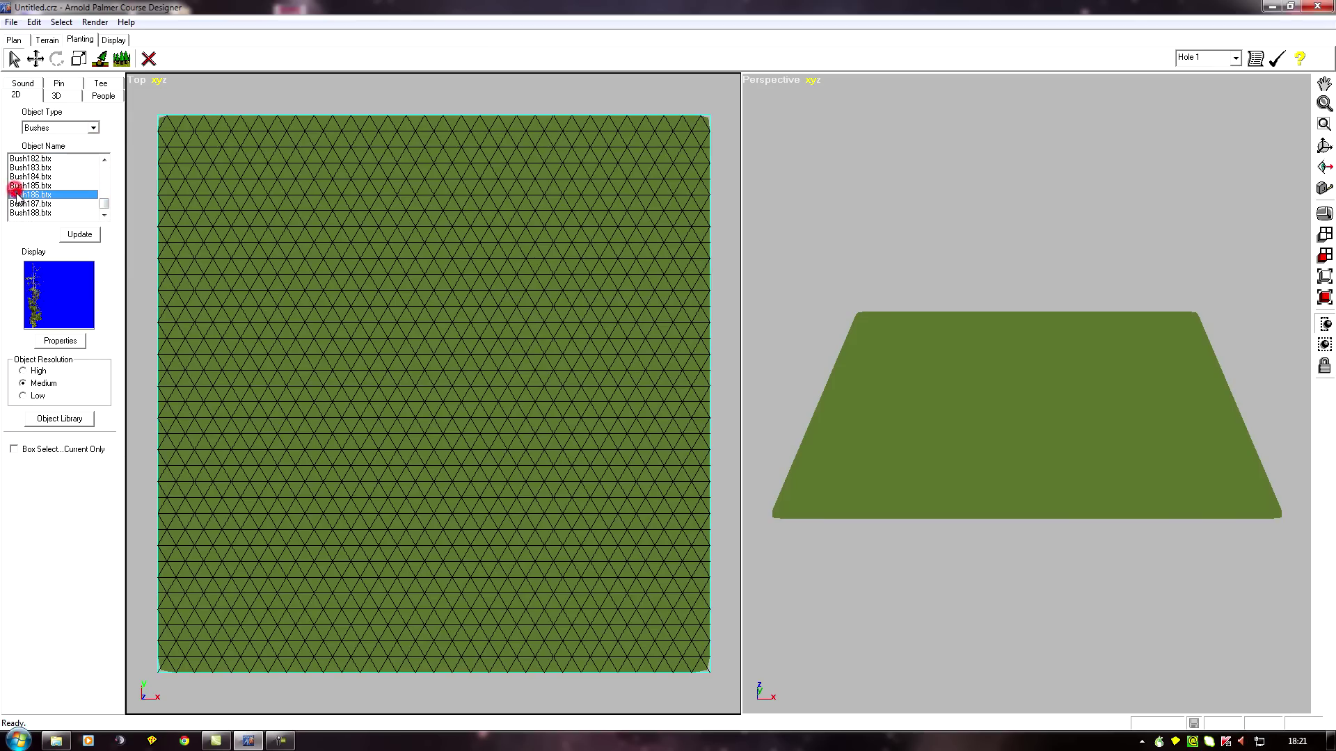
{"action": "left_click", "coordinate": [57, 341]}
{"action": "left_click", "coordinate": [37, 167]}
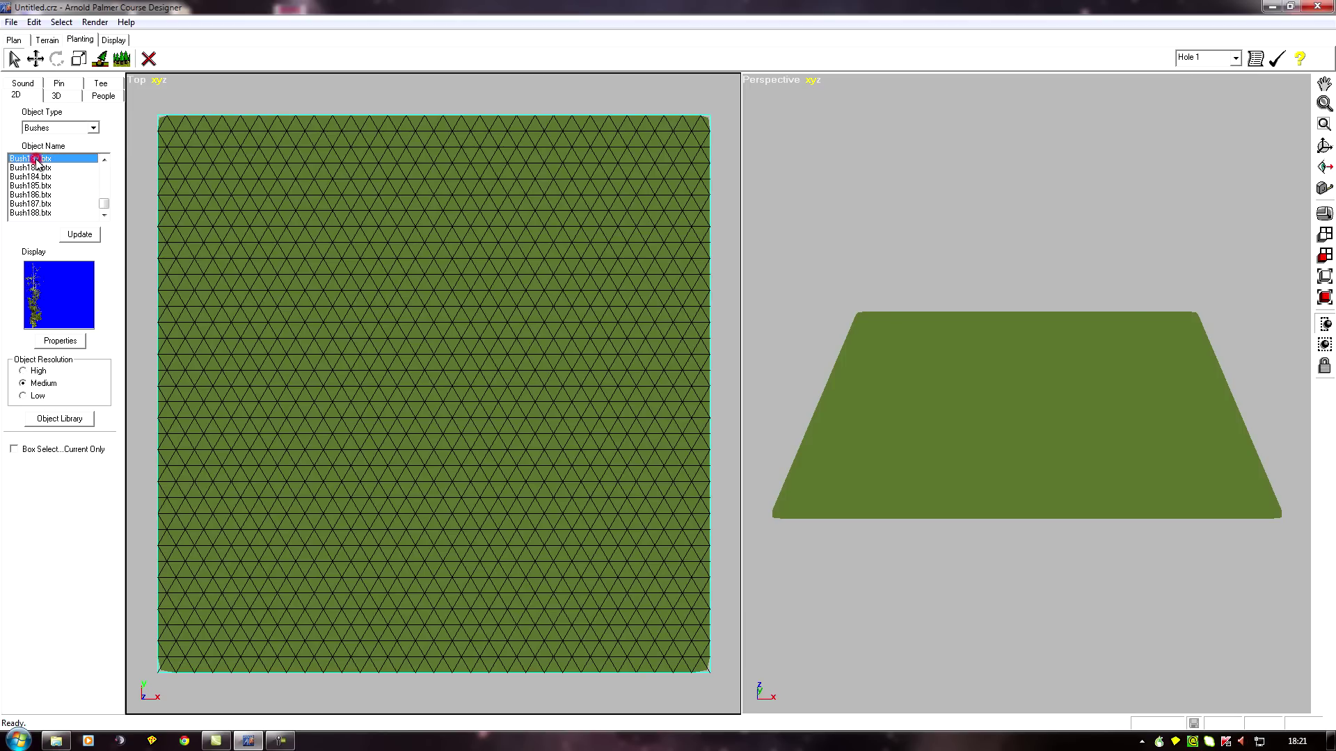
{"action": "left_click", "coordinate": [42, 186]}
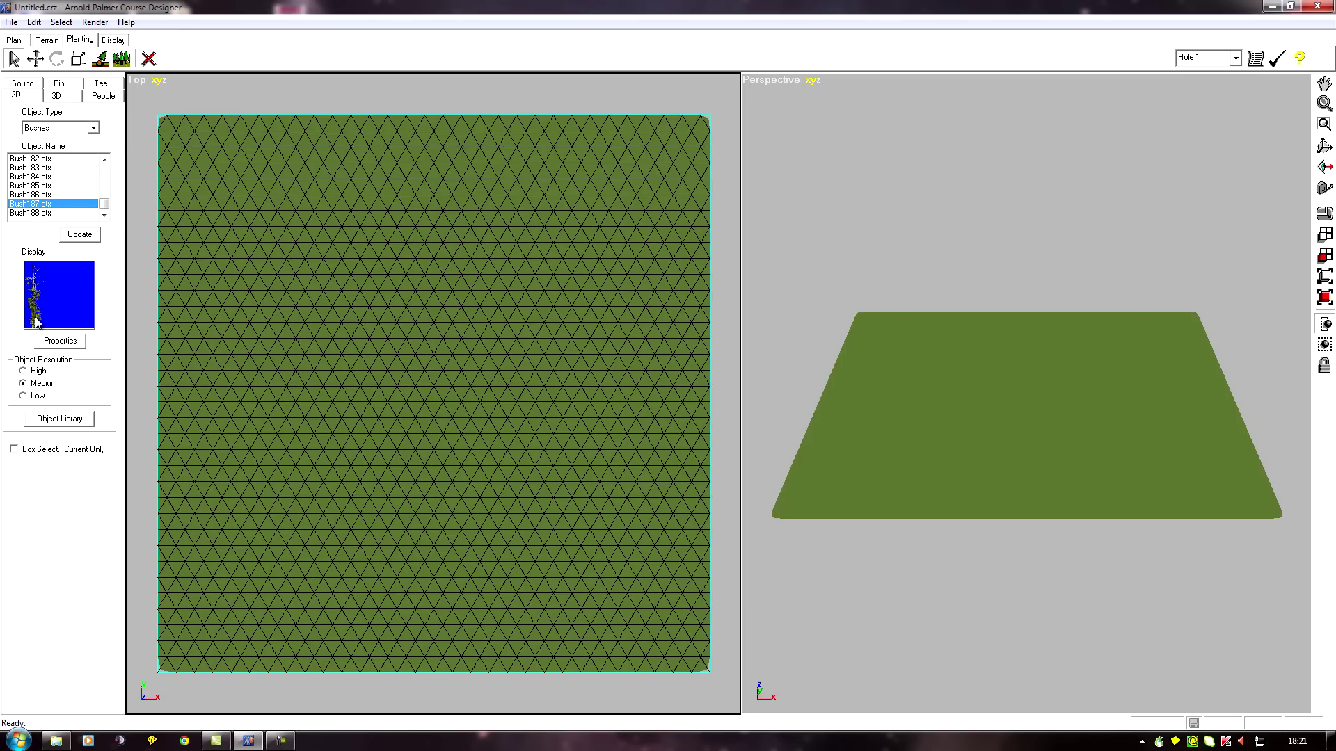
{"action": "left_click", "coordinate": [105, 213]}
{"action": "left_click", "coordinate": [45, 178]}
{"action": "left_click", "coordinate": [39, 203]}
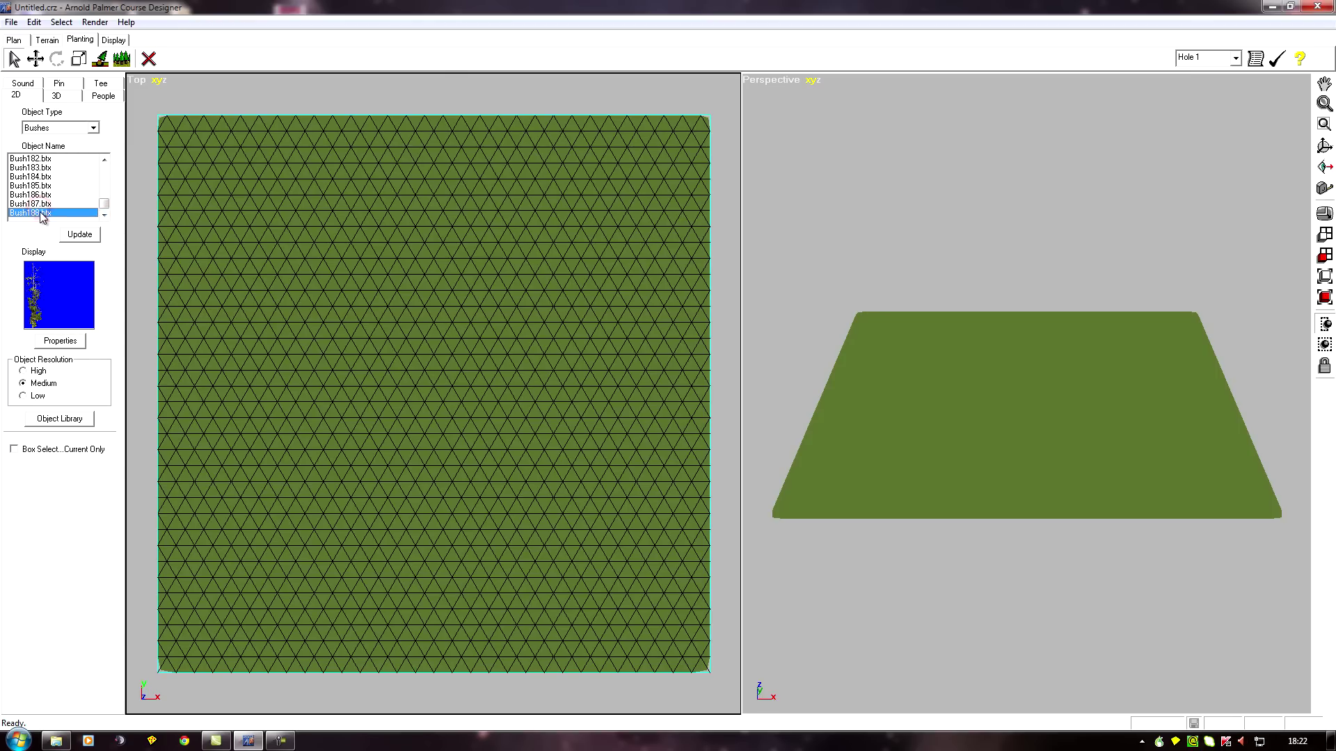
{"action": "key", "text": "Up"}
{"action": "key", "text": "Up"}
{"action": "key", "text": "Up"}
{"action": "key", "text": "Up"}
{"action": "key", "text": "Up"}
{"action": "key", "text": "Up"}
{"action": "key", "text": "Up"}
{"action": "key", "text": "Up"}
{"action": "key", "text": "Up"}
{"action": "key", "text": "Up"}
{"action": "key", "text": "Up"}
{"action": "key", "text": "Up"}
{"action": "key", "text": "Up"}
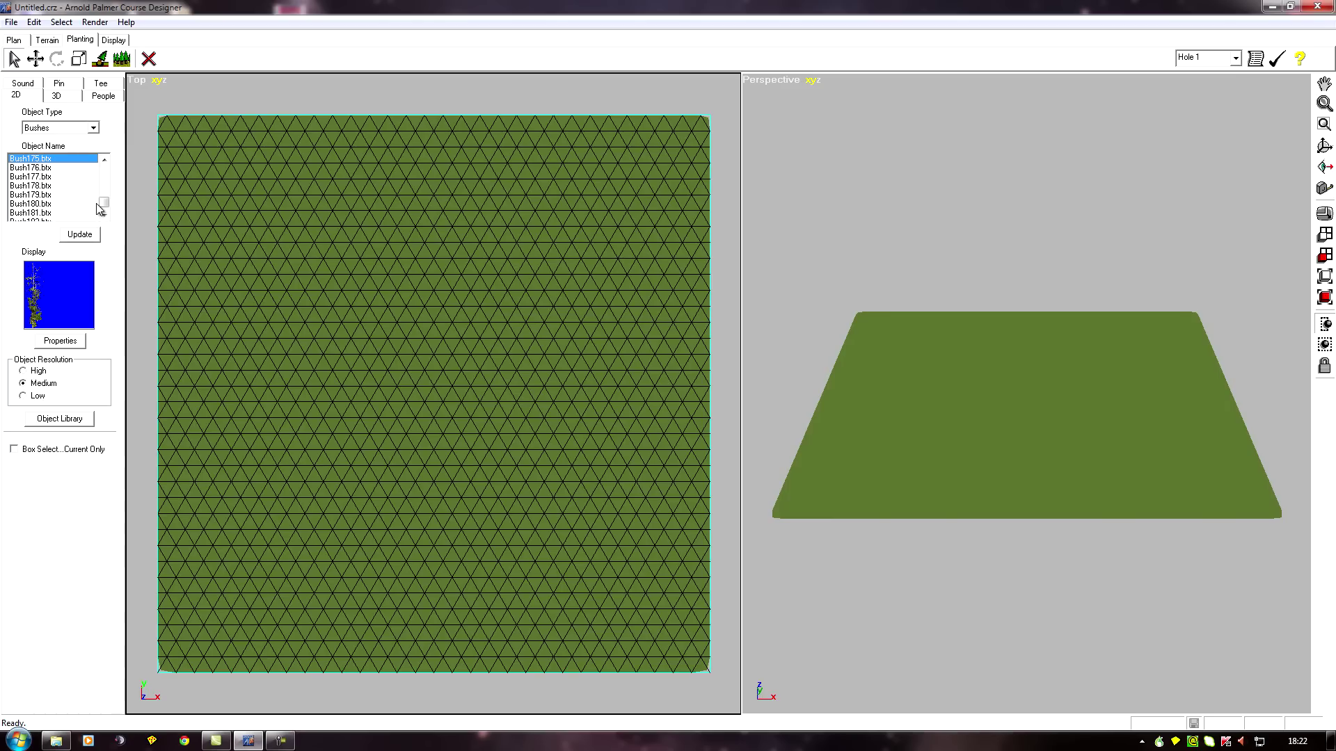
{"action": "left_click", "coordinate": [102, 201]}
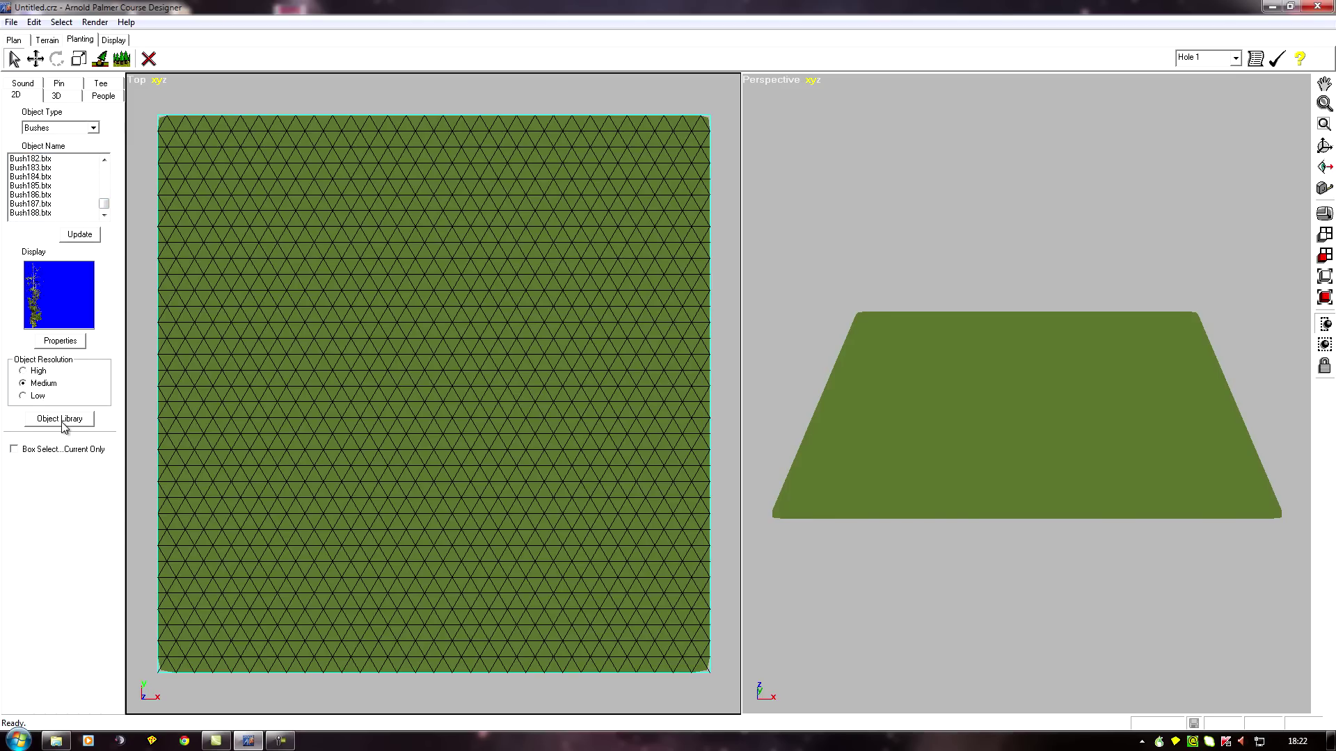
- In the Object Library, select Bush000 through Bush188 and delete them from the planting set
{"action": "left_click", "coordinate": [63, 420]}
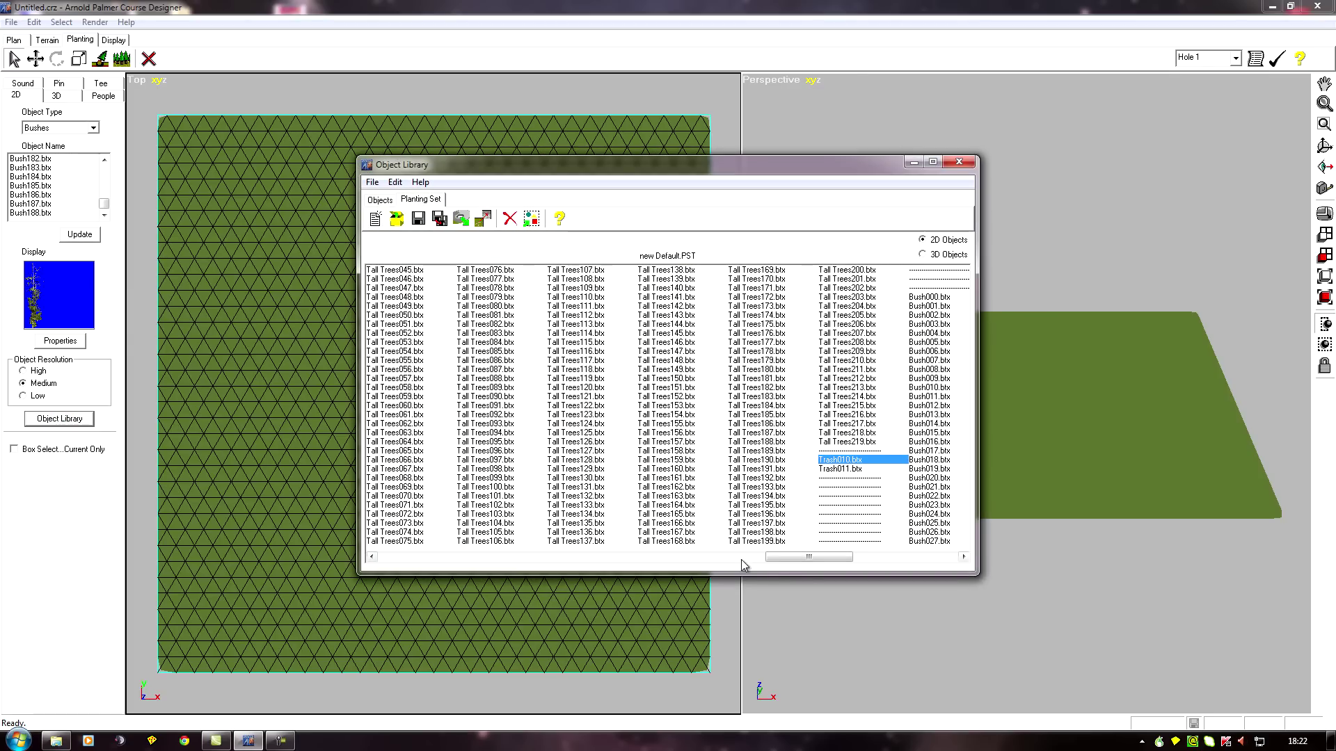
{"action": "mouse_move", "coordinate": [809, 556]}
{"action": "left_mouse_down"}
{"action": "mouse_move", "coordinate": [397, 555]}
{"action": "mouse_move", "coordinate": [898, 582]}
{"action": "left_mouse_up"}
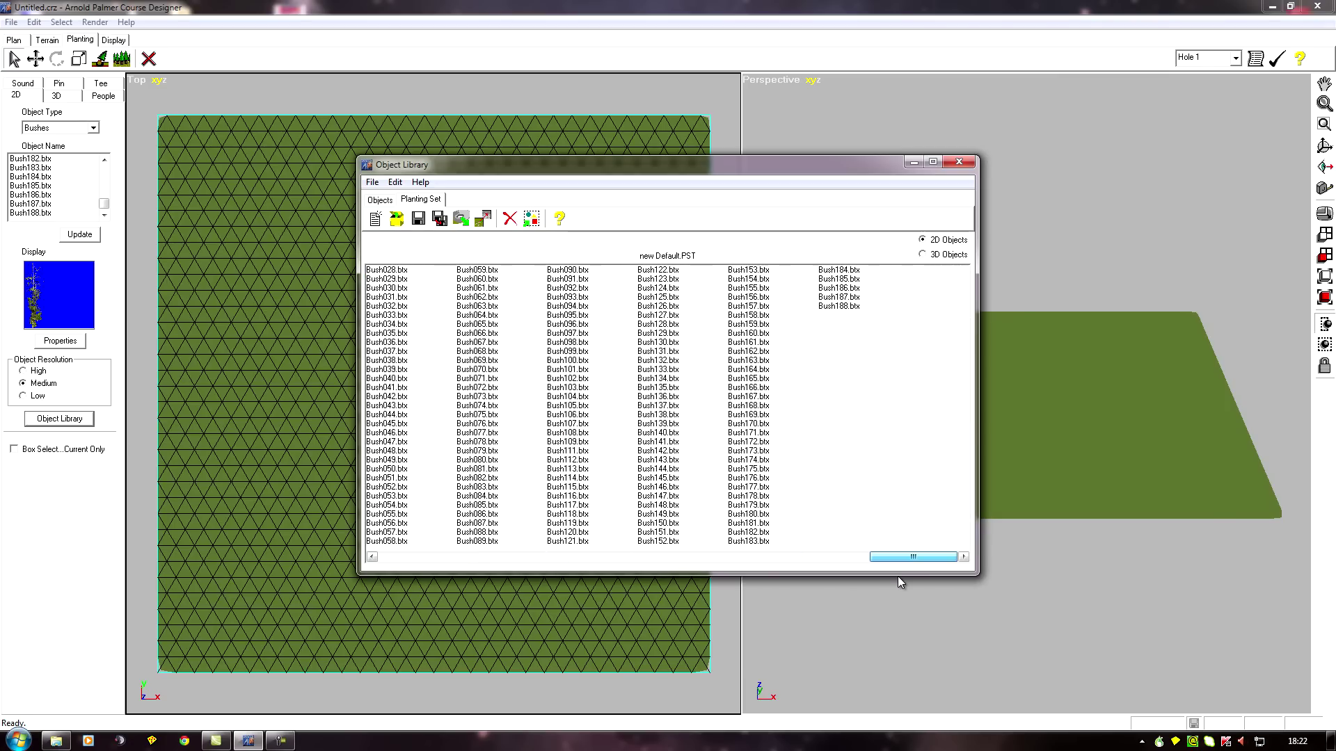
{"action": "left_click", "coordinate": [842, 307]}
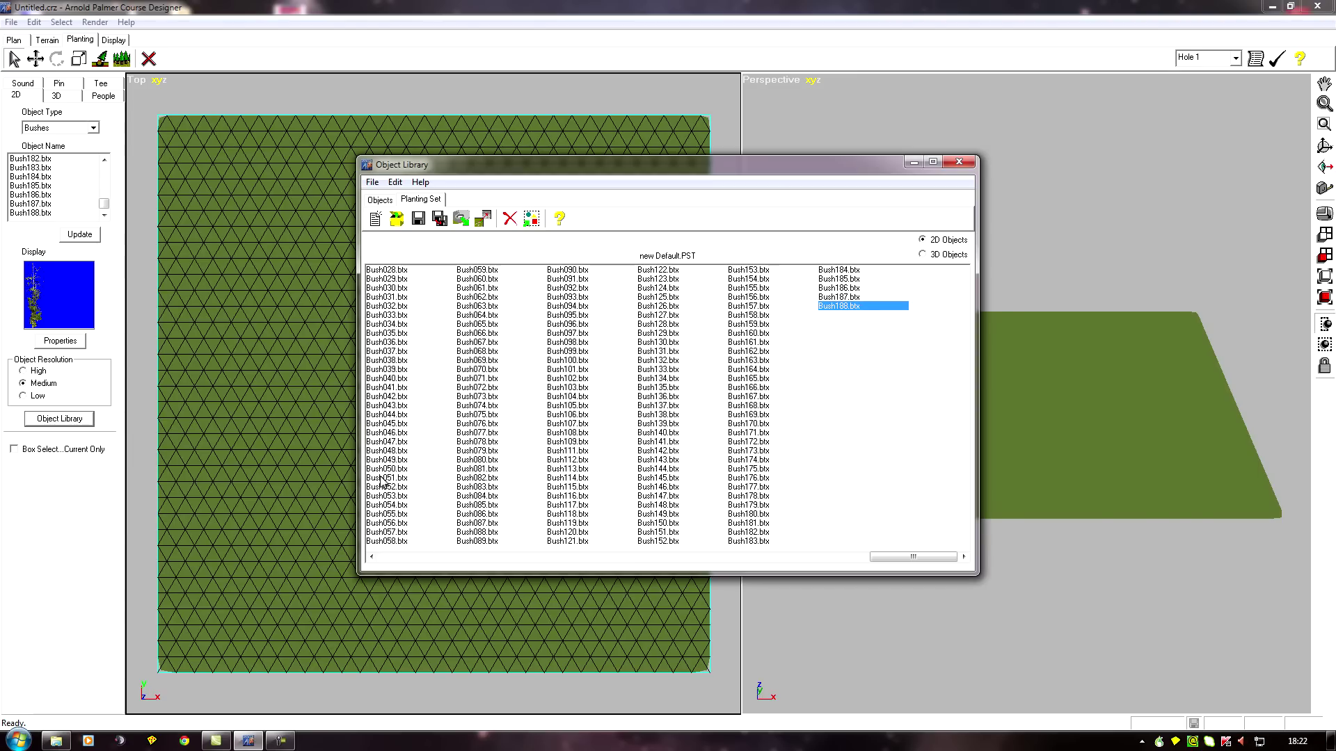
{"action": "left_click_drag", "start_coordinate": [896, 557], "coordinate": [864, 568]}
{"action": "left_click", "coordinate": [478, 300], "text": "shift"}
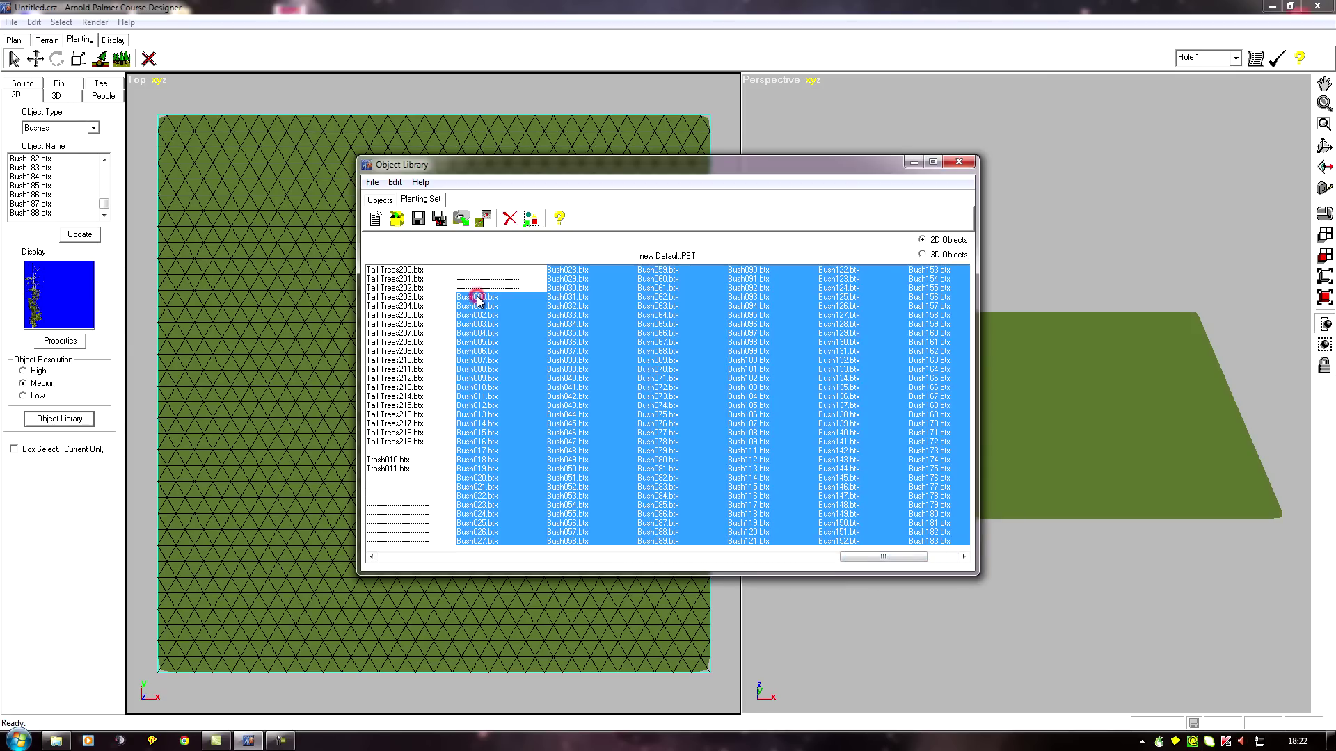
{"action": "left_click", "coordinate": [394, 183]}
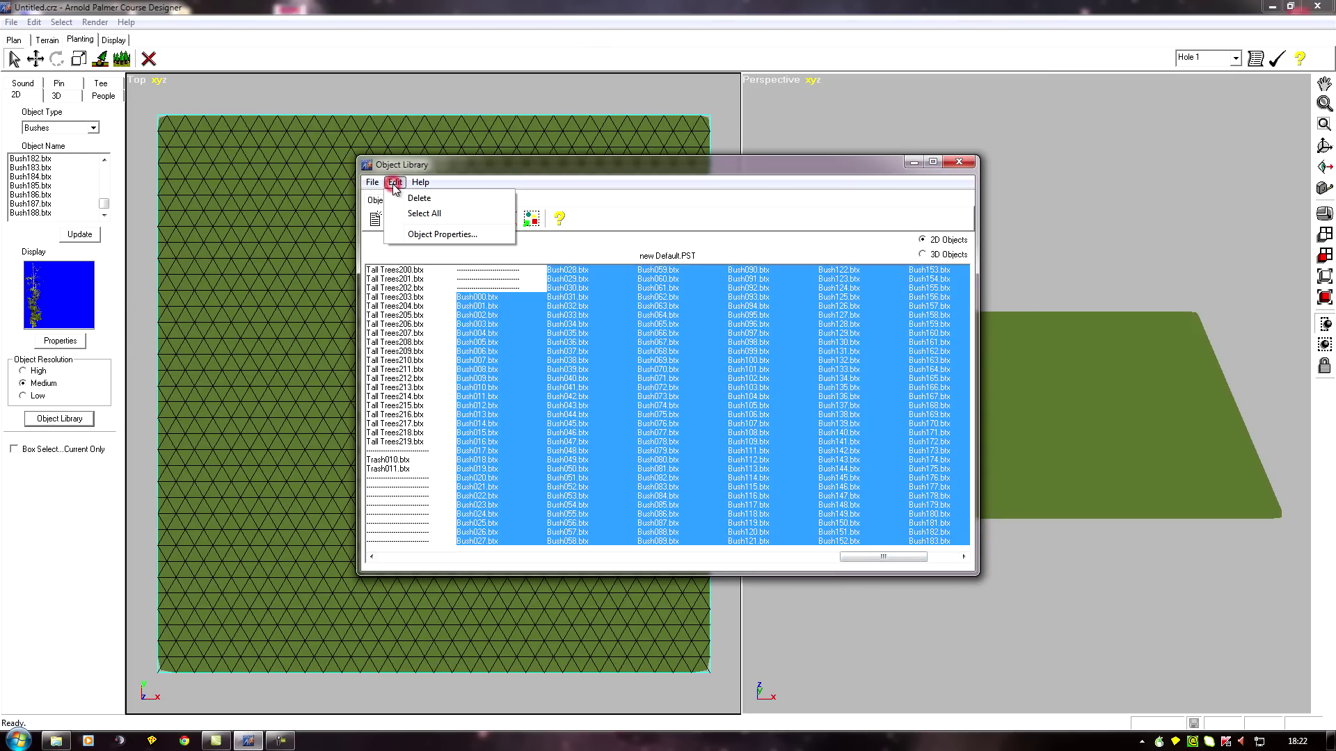
{"action": "left_click", "coordinate": [413, 199]}
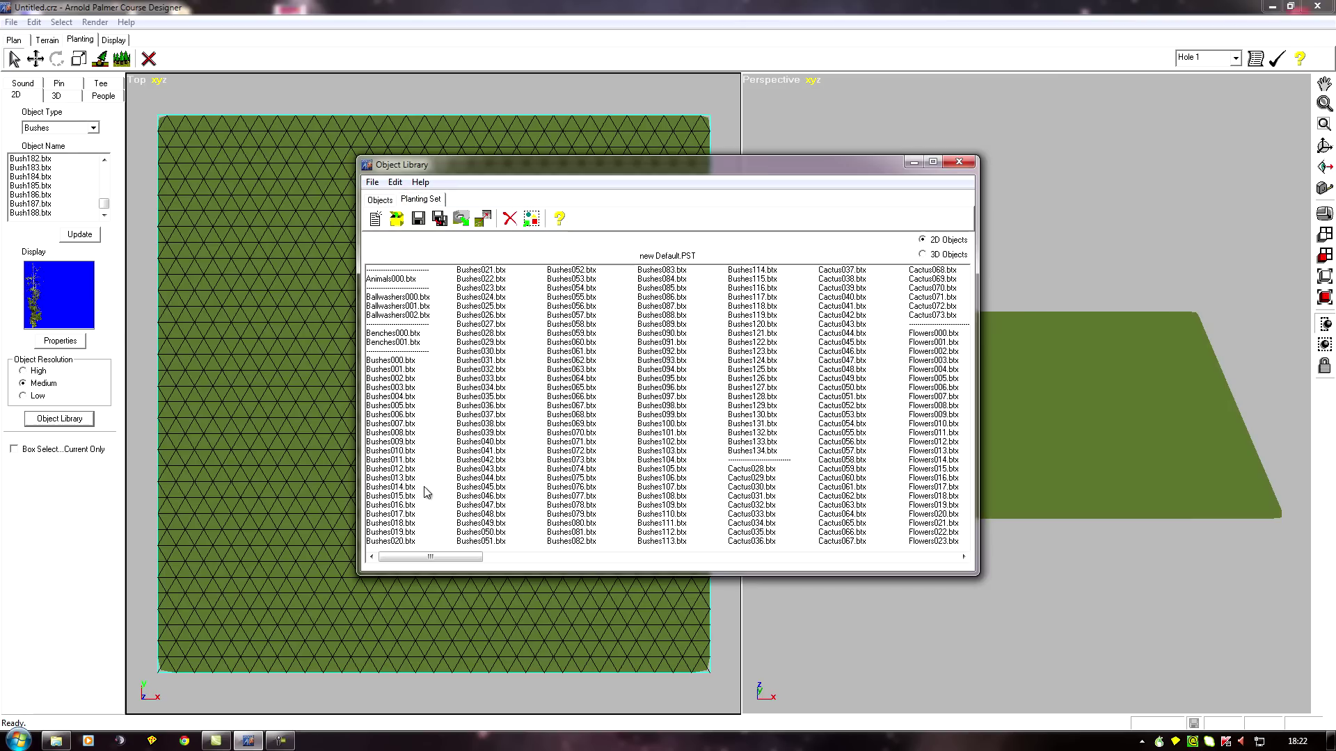
- Close the Object Library, saving the planting set changes
{"action": "left_click", "coordinate": [959, 164]}
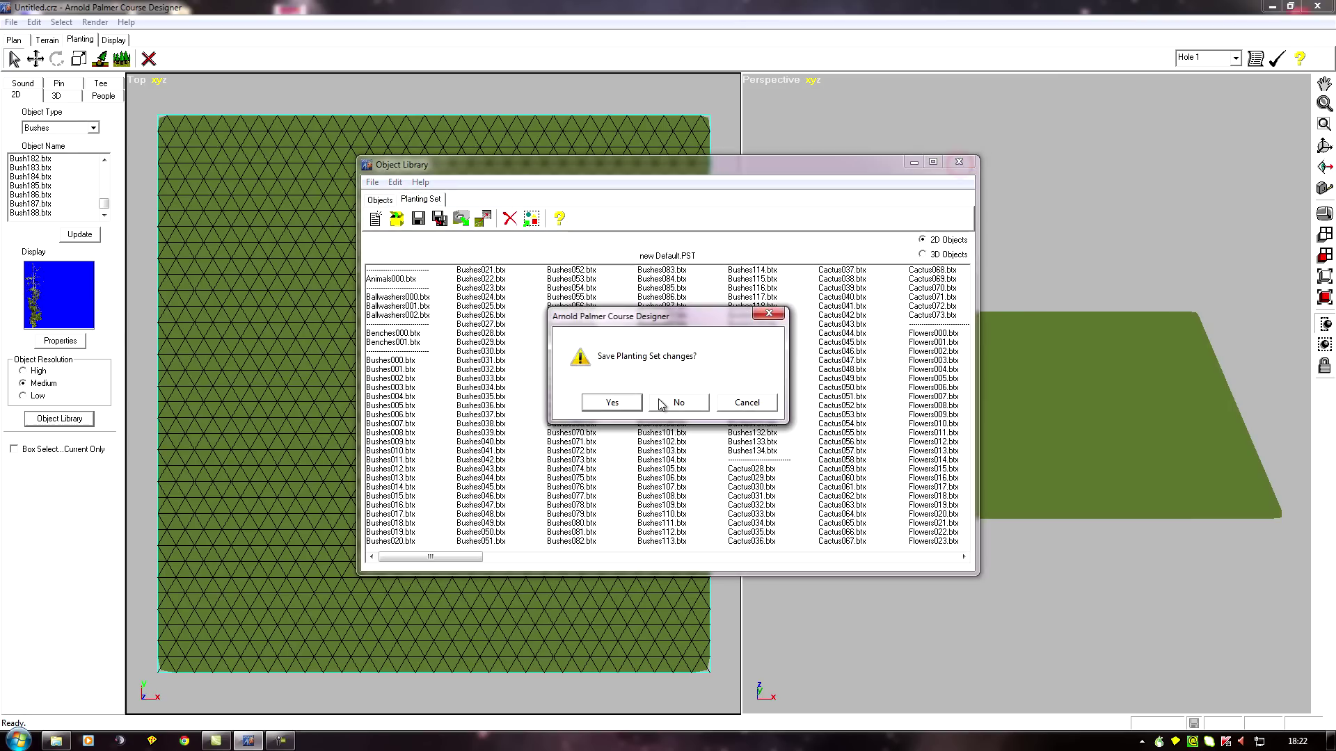
{"action": "left_click", "coordinate": [621, 401]}
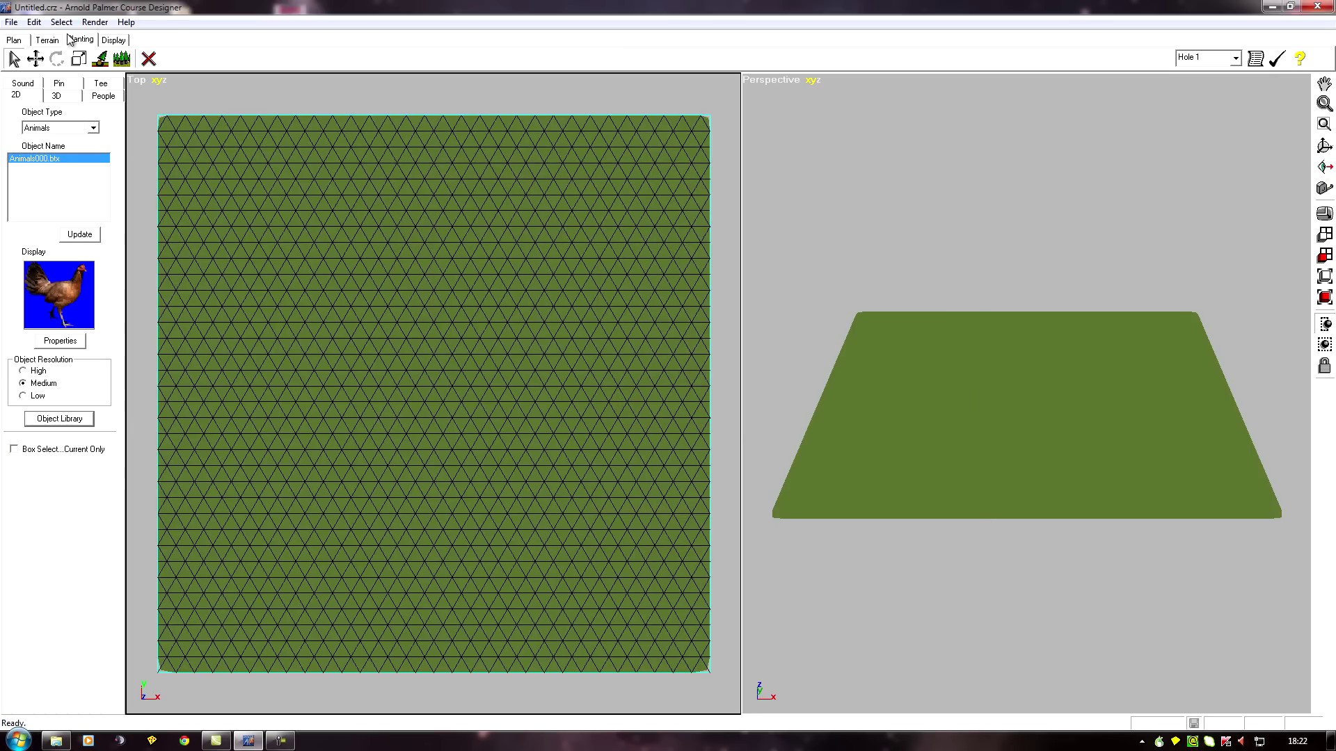
- Reopen the Object Library to review the planting set without Bush entries
{"action": "left_click", "coordinate": [60, 423]}
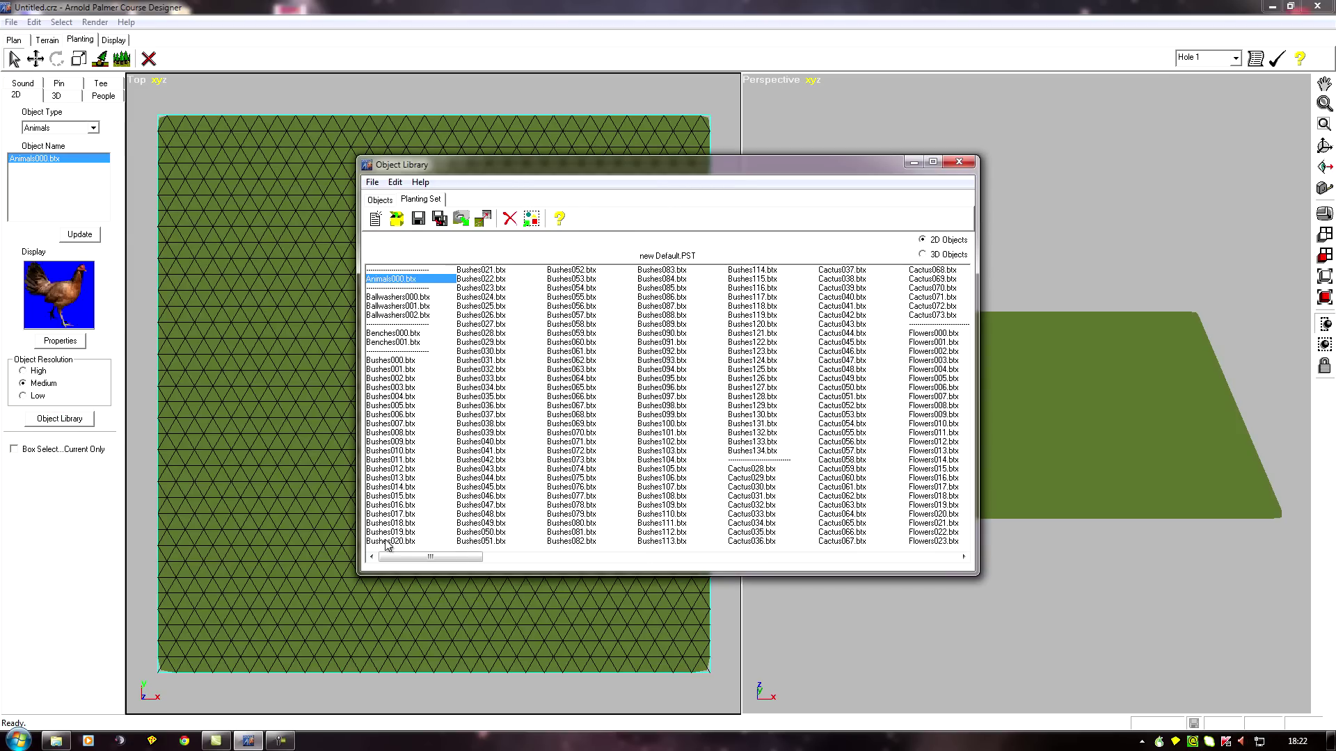
{"action": "mouse_move", "coordinate": [432, 558]}
{"action": "left_mouse_down"}
{"action": "mouse_move", "coordinate": [849, 573]}
{"action": "mouse_move", "coordinate": [415, 576]}
{"action": "left_mouse_up"}
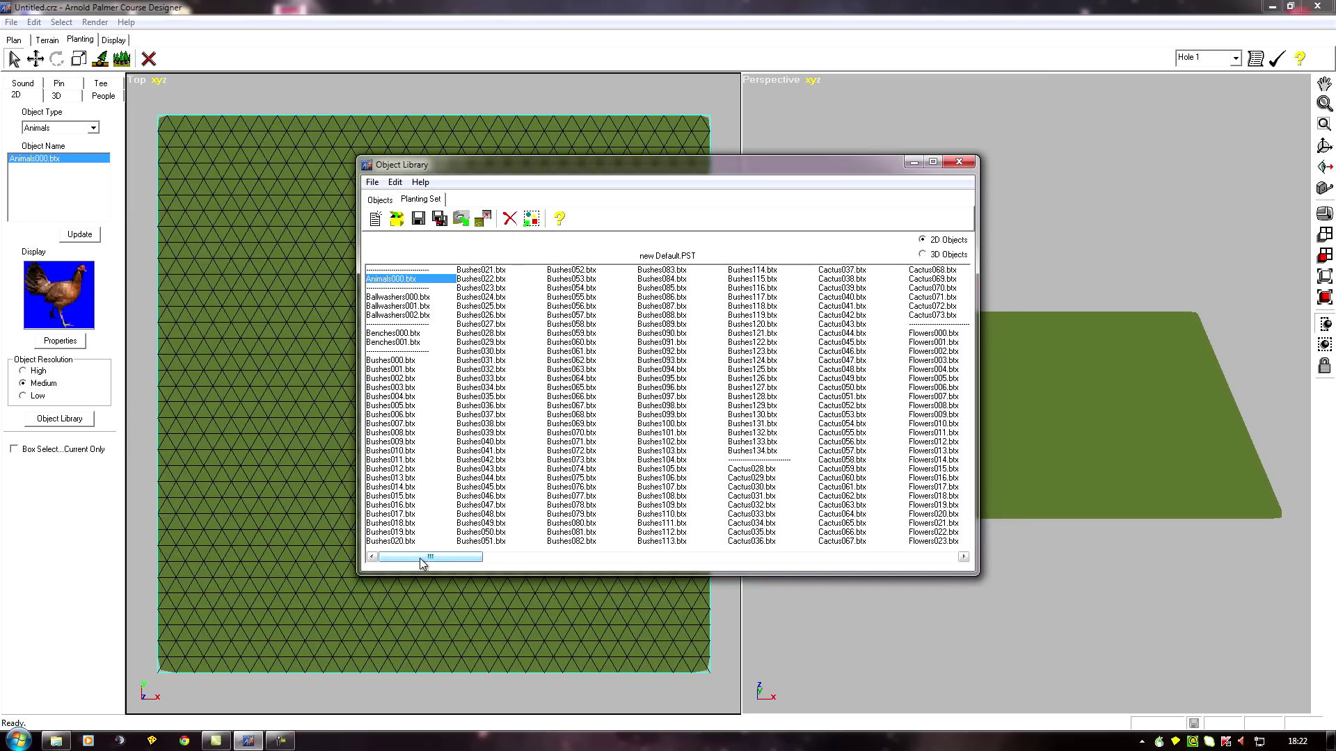
{"action": "left_click_drag", "start_coordinate": [410, 565], "coordinate": [888, 580]}
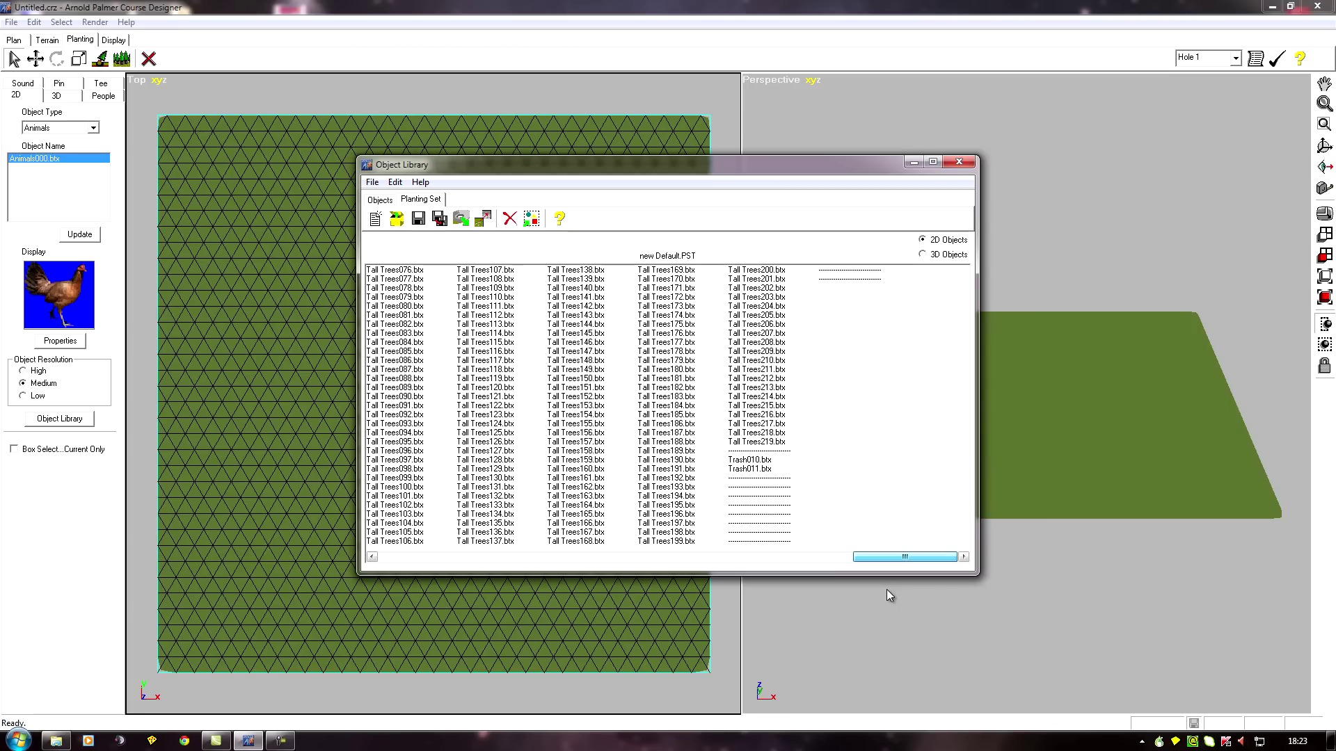
{"action": "left_click_drag", "start_coordinate": [886, 590], "coordinate": [344, 588]}
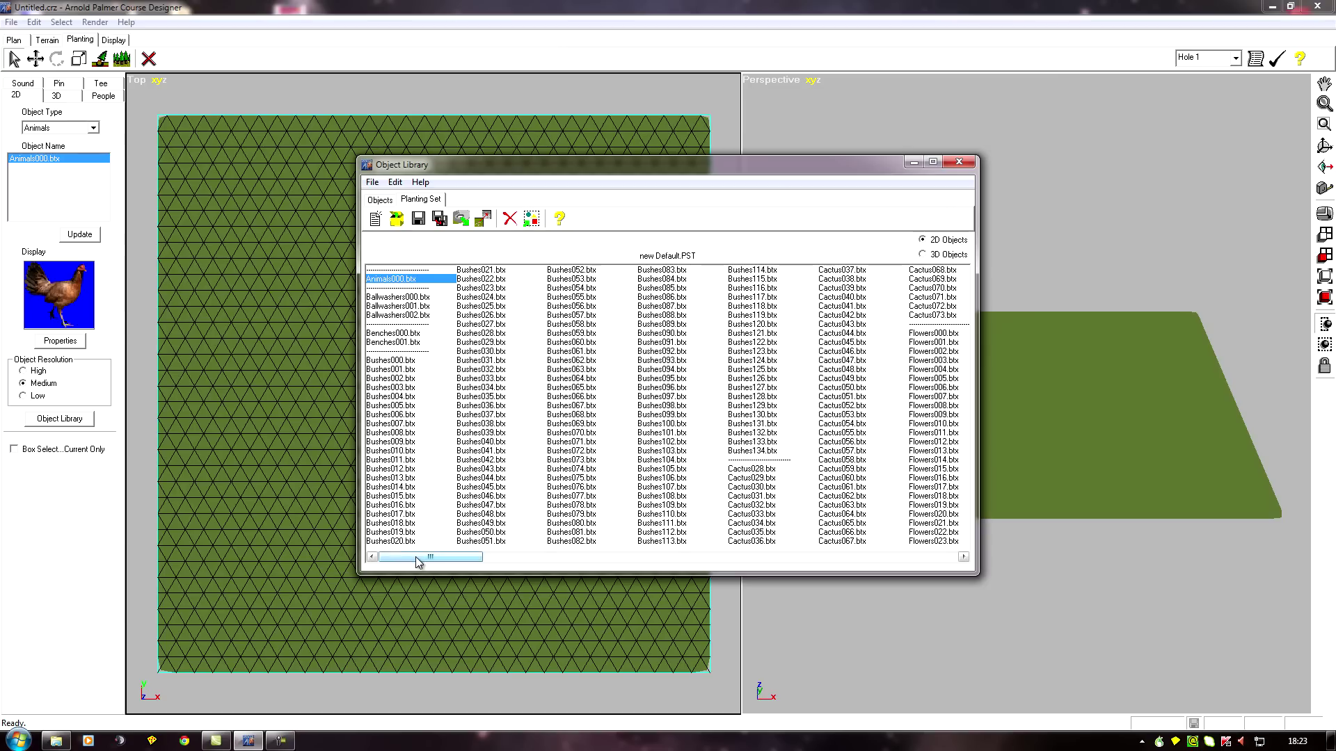
{"action": "mouse_move", "coordinate": [418, 556]}
{"action": "left_mouse_down"}
{"action": "mouse_move", "coordinate": [904, 581]}
{"action": "mouse_move", "coordinate": [407, 584]}
{"action": "left_mouse_up"}
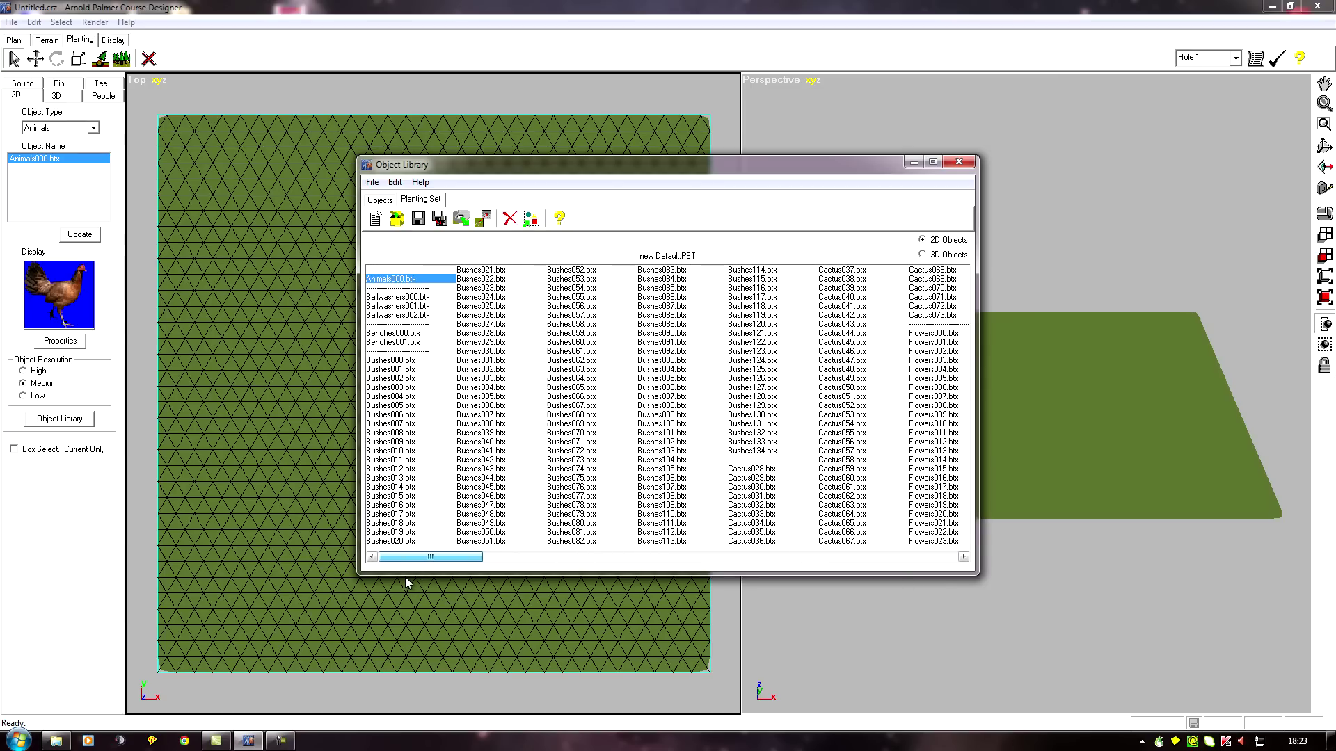